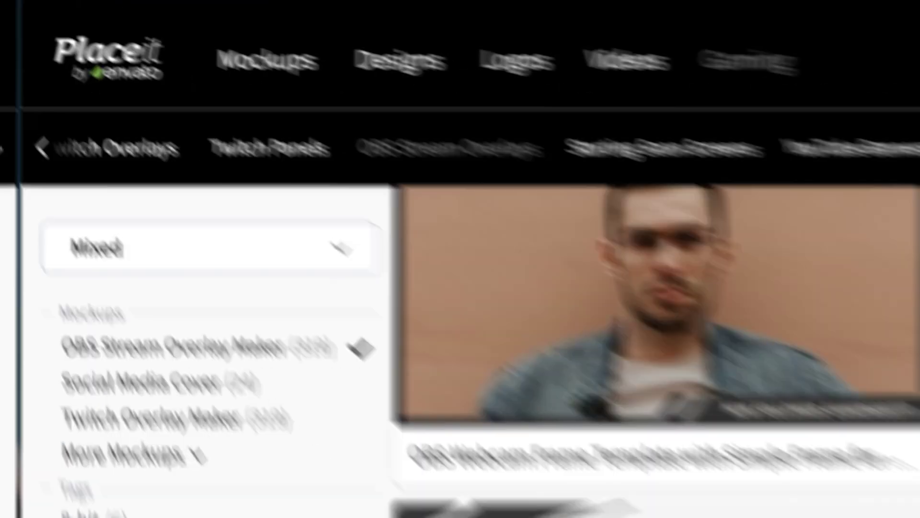
# Step: Scroll through Placeit's OBS Stream Overlay Maker gaming templates
pyautogui.scroll(-4, 575, 311)
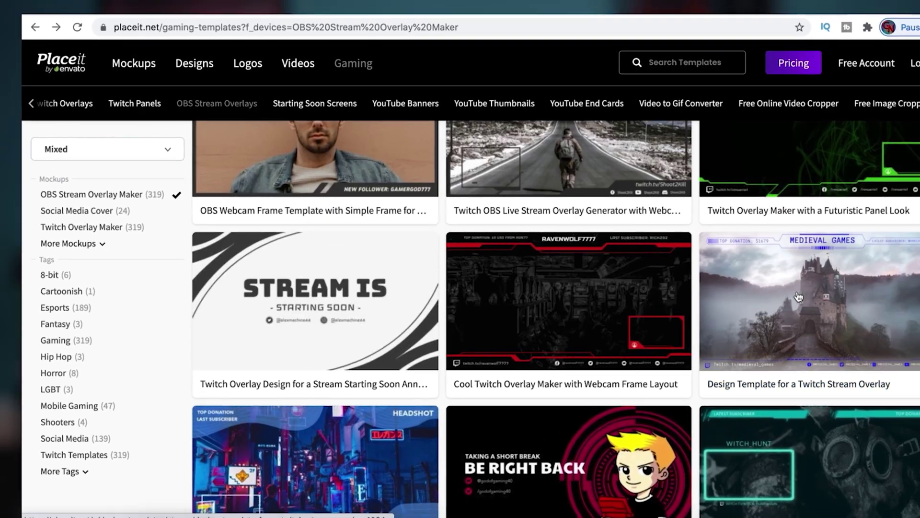
# Step: Open the cyan neon-frame OBS overlay template in Placeit's editor
pyautogui.scroll(3, 801, 298)
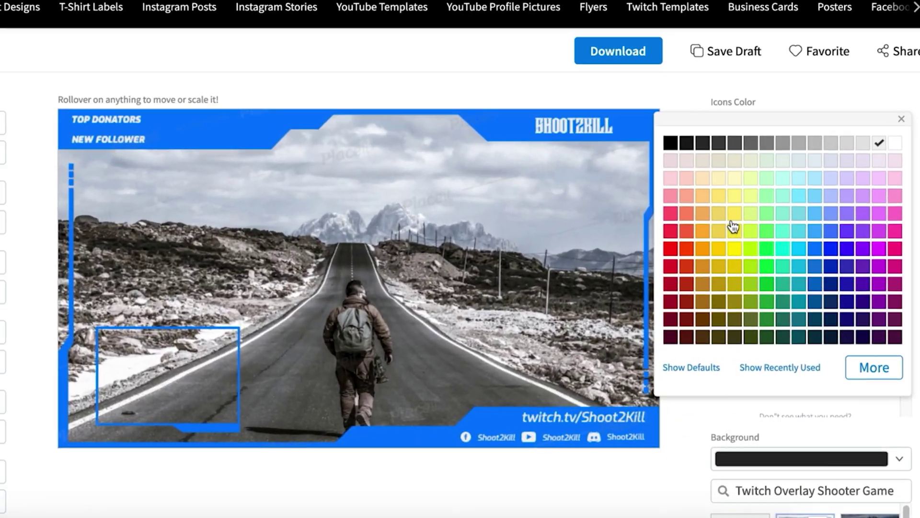
pyautogui.click(728, 226)
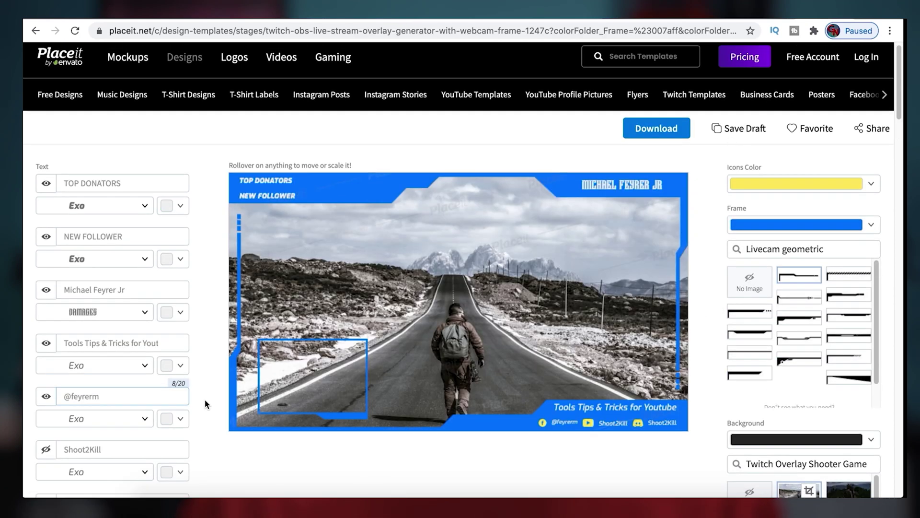
# Step: Correct the mistyped social handle in the first handle line
pyautogui.scroll(-2, 205, 404)
pyautogui.click(46, 382)
pyautogui.click(65, 382)
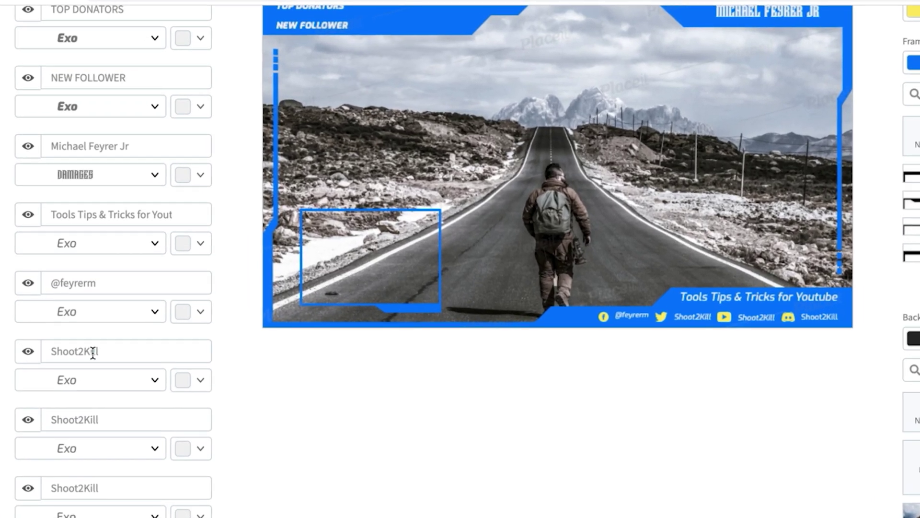
pyautogui.hotkey('ctrl', 'a')
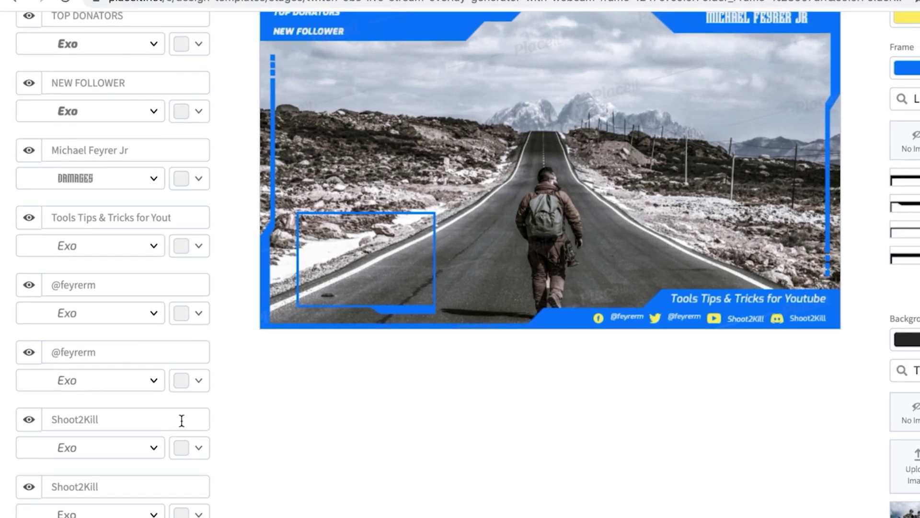
# Step: Hide two leftover handle lines and select the New Donation and New Subscriber texts
pyautogui.click(28, 421)
pyautogui.click(31, 481)
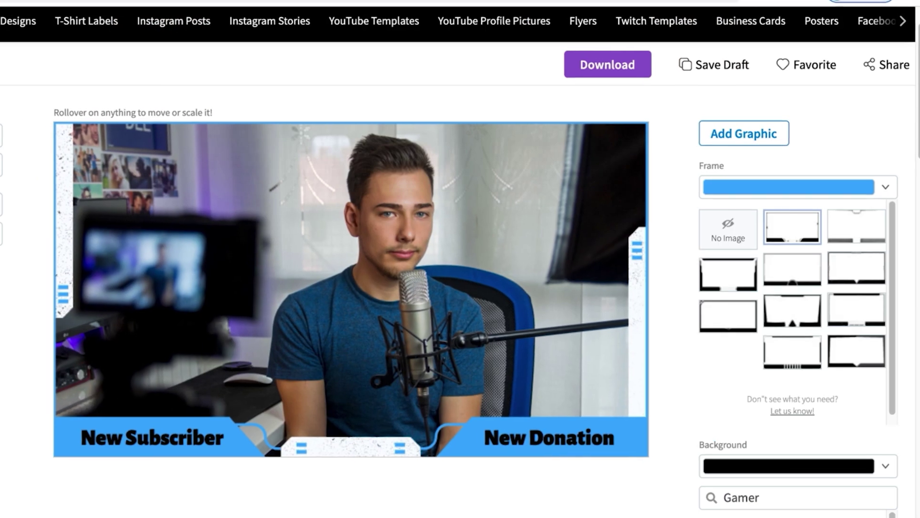
pyautogui.click(530, 417)
pyautogui.click(216, 404)
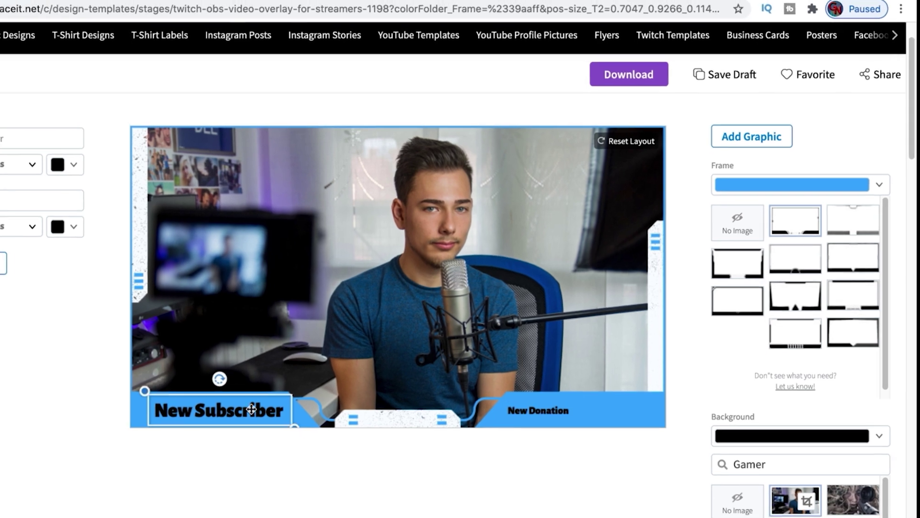
# Step: Switch the overlay to the frame design with a triangle bottom
pyautogui.scroll(-5, 697, 370)
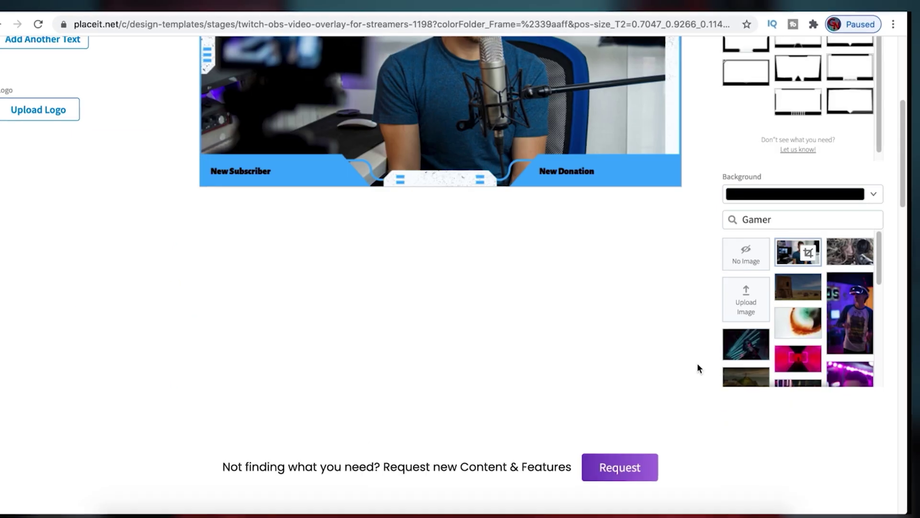
pyautogui.click(797, 303)
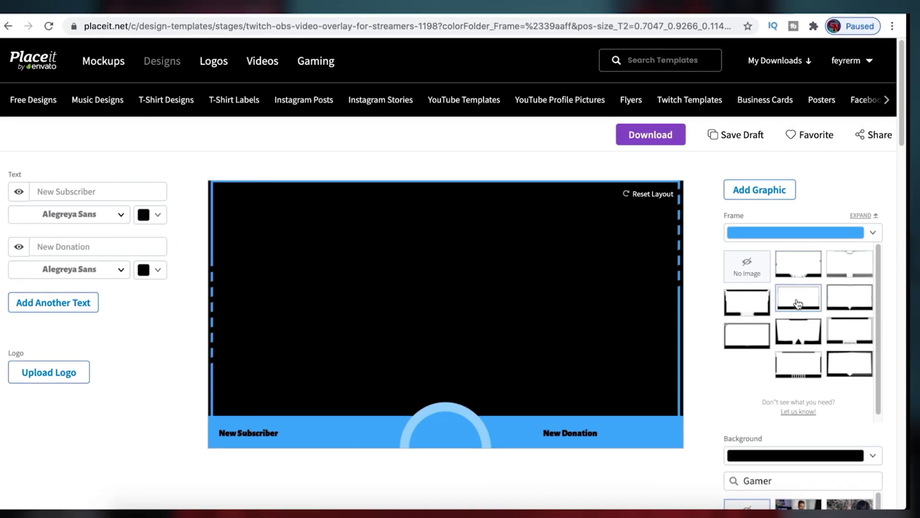
pyautogui.click(798, 331)
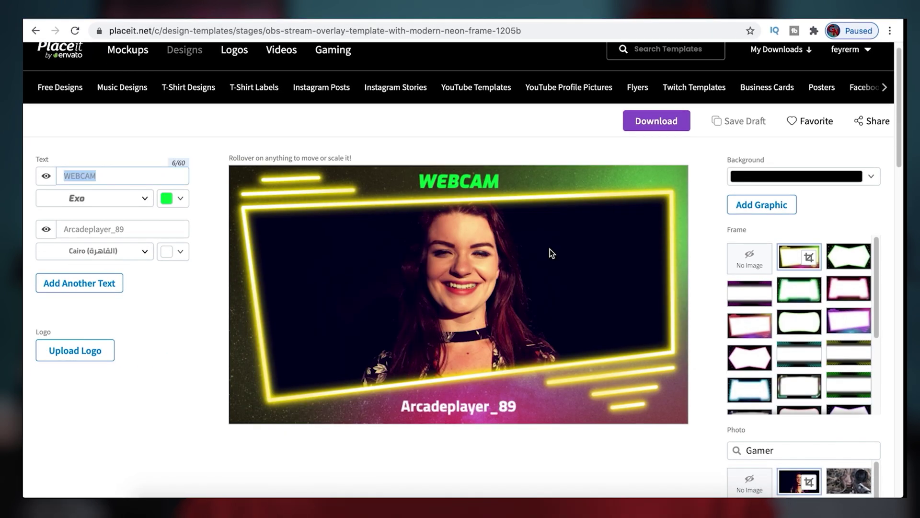
# Step: Enter the creator's name as the title and 'Youtube Tools Tips and tricks!' as the tagline
pyautogui.press('Tab')
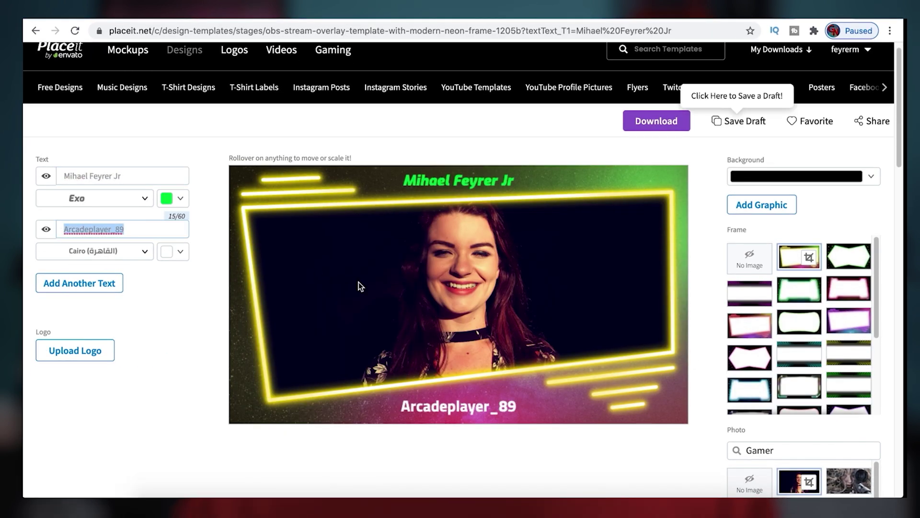
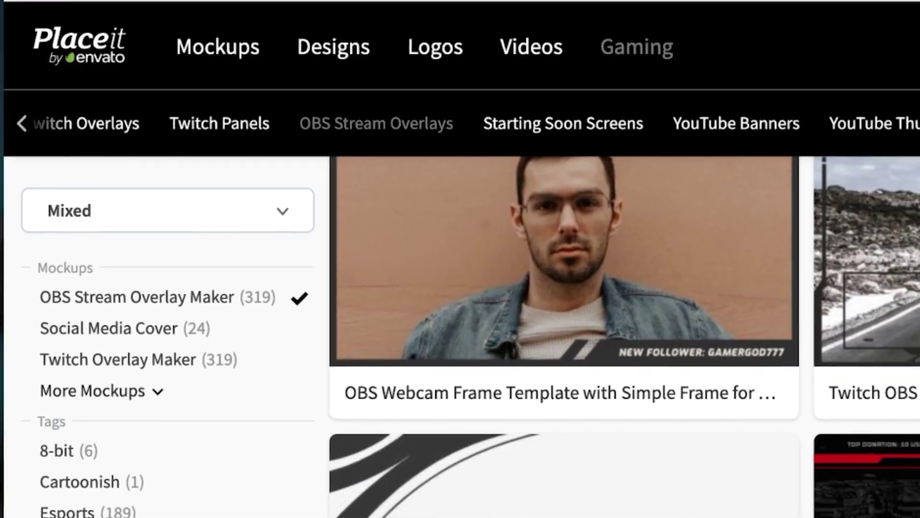
# Step: Scroll the Streamlabs OBS editor to view the Sources panel and audio mixer
pyautogui.scroll(-5, 590, 287)
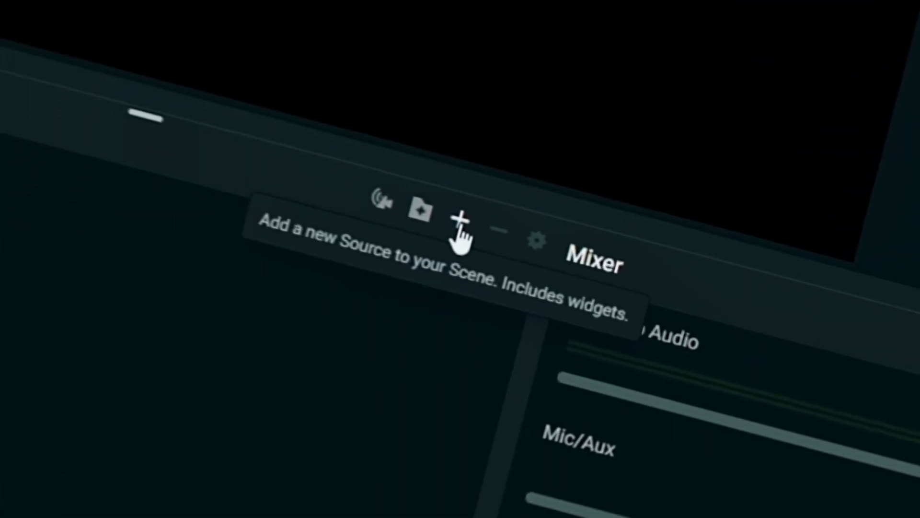
# Step: Add a Text (GDI+) source named BRB to the scene
pyautogui.click(446, 218)
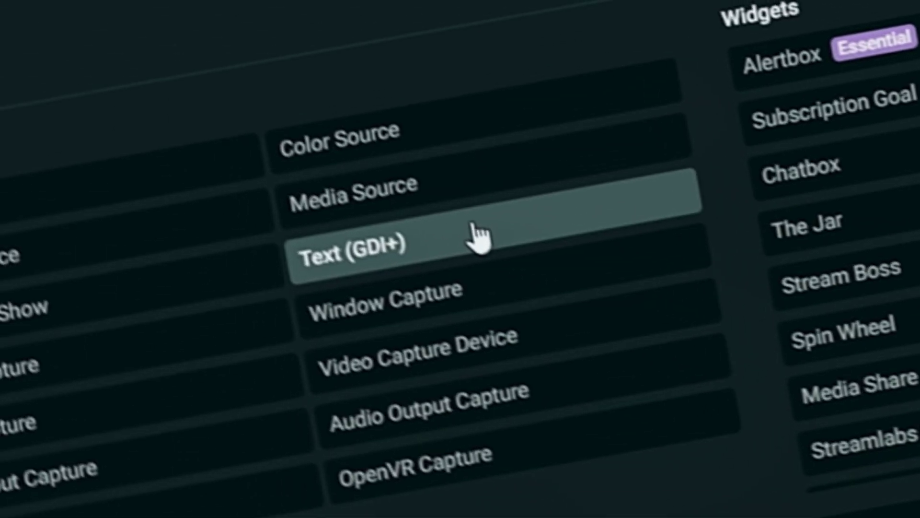
pyautogui.click(477, 235)
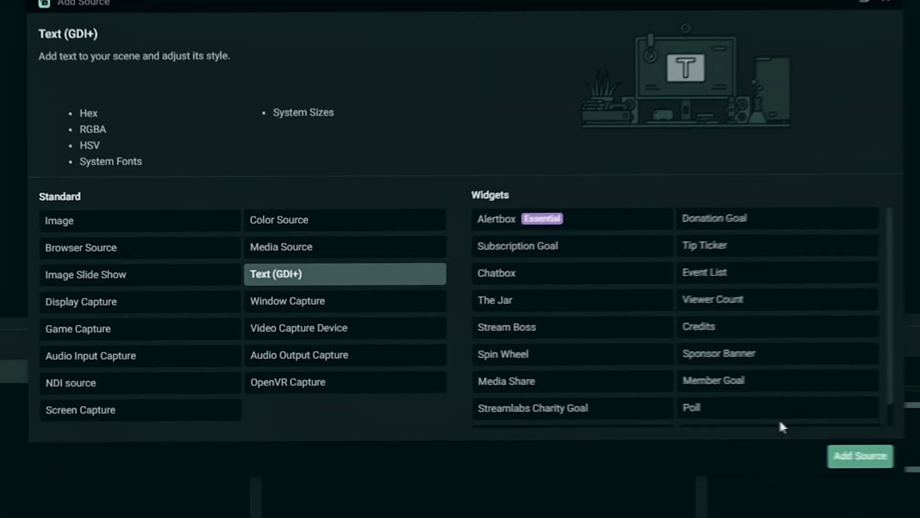
pyautogui.click(860, 455)
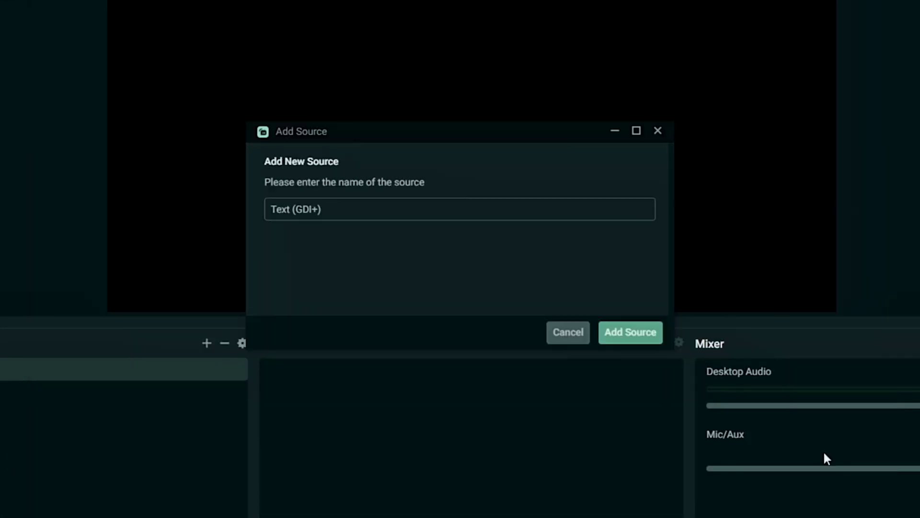
pyautogui.write('BRB')
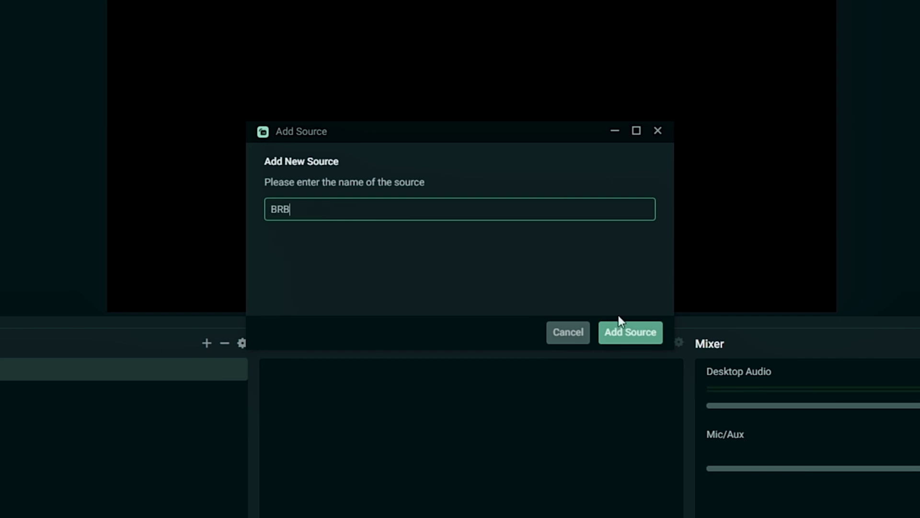
pyautogui.click(621, 320)
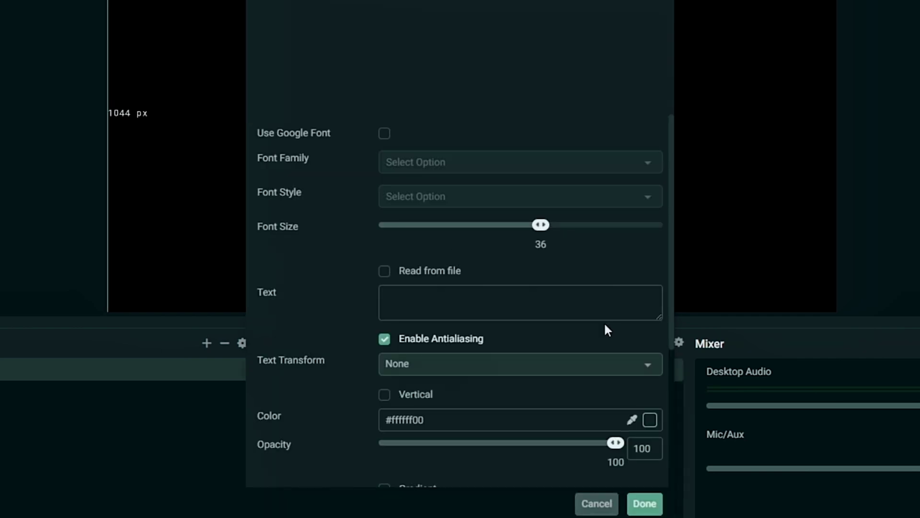
# Step: Choose Impact as the font family with the Regular style
pyautogui.click(653, 168)
pyautogui.scroll(-2, 619, 257)
pyautogui.scroll(-12, 618, 259)
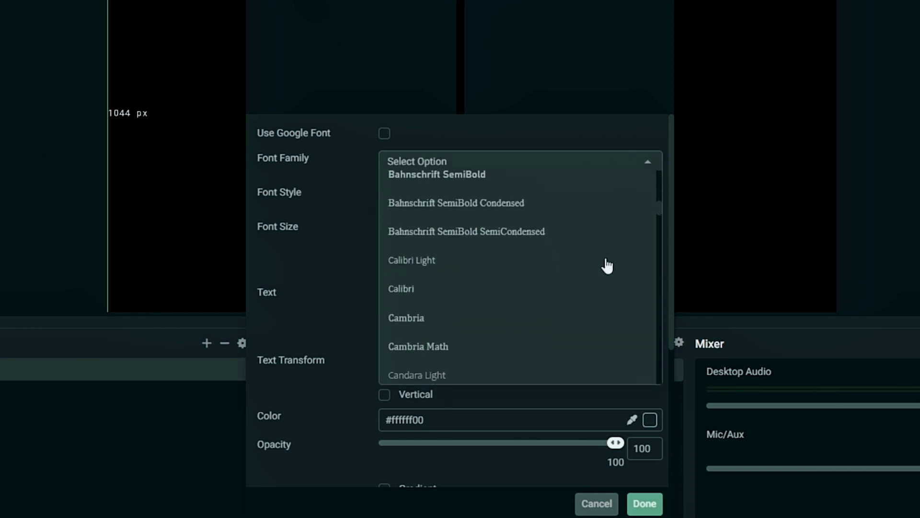
pyautogui.scroll(-10, 607, 265)
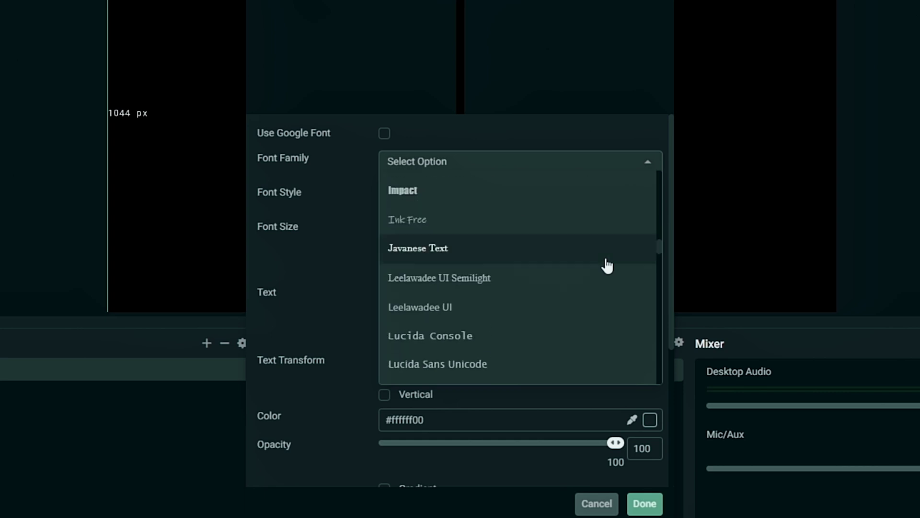
pyautogui.scroll(-10, 607, 265)
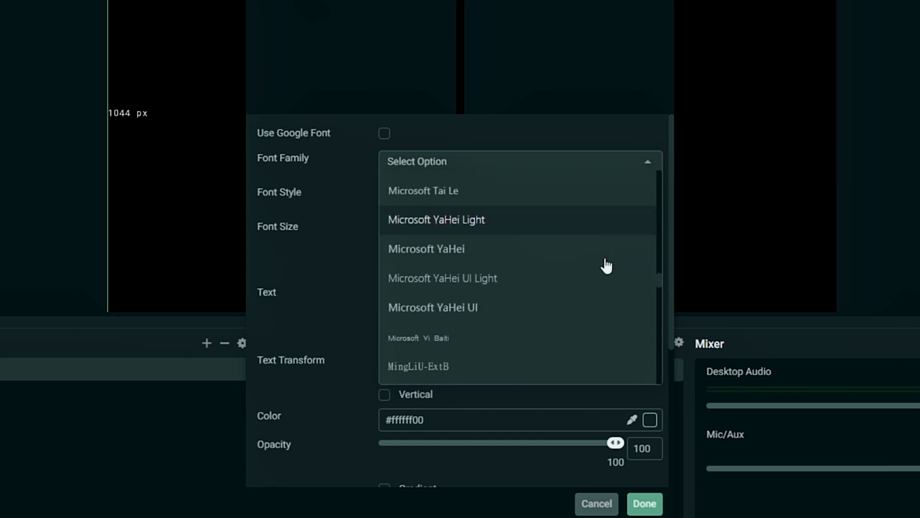
pyautogui.scroll(-3, 607, 265)
pyautogui.scroll(10, 607, 265)
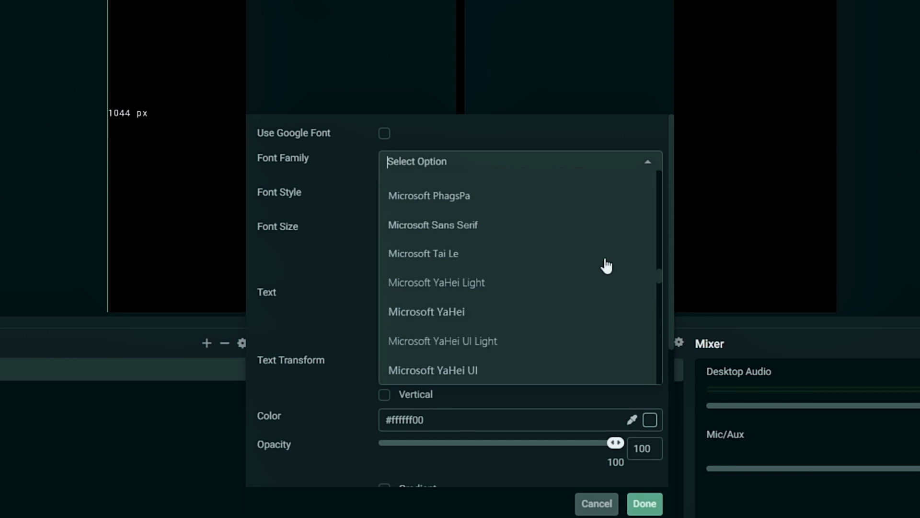
pyautogui.scroll(10, 607, 265)
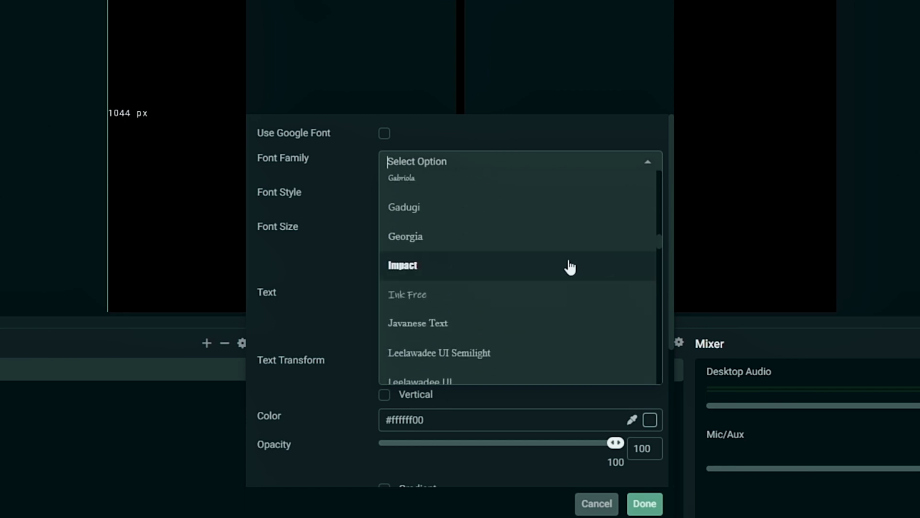
pyautogui.click(477, 273)
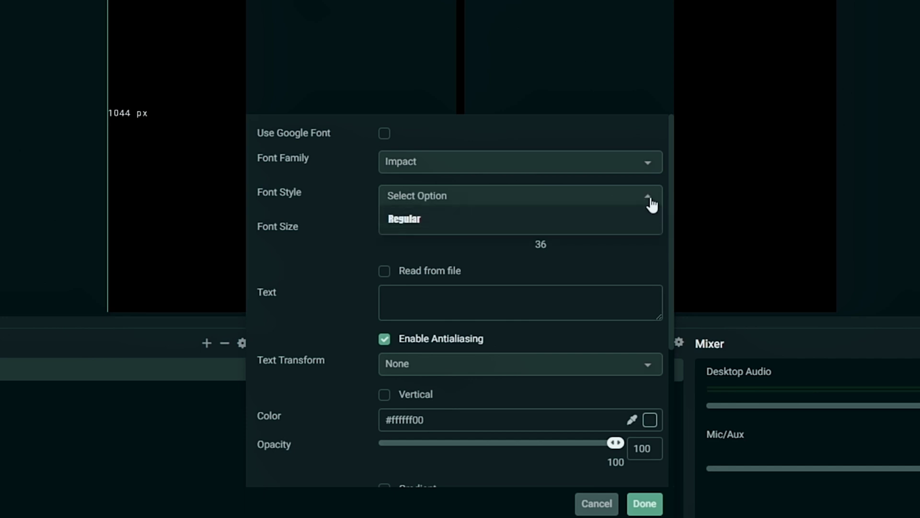
pyautogui.click(338, 218)
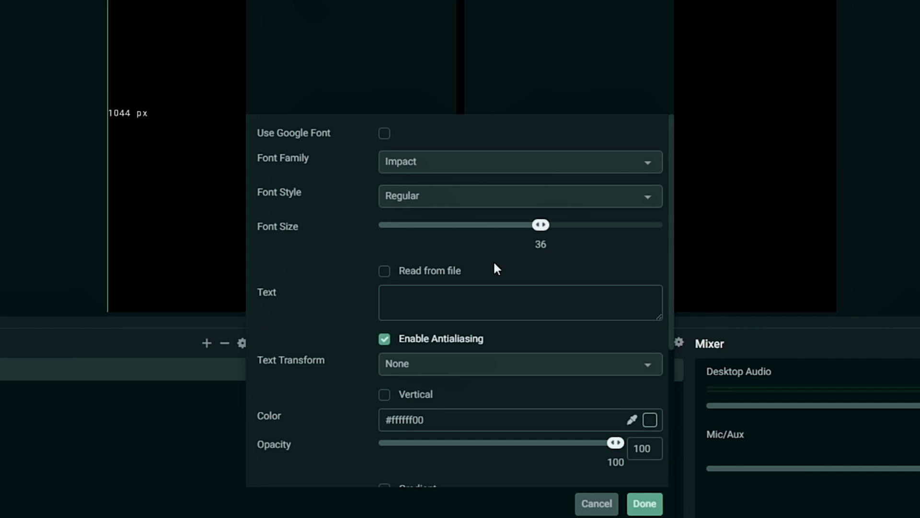
# Step: Make the text read 'Be Right Back' in uppercase, leaving Vertical off
pyautogui.write('Be')
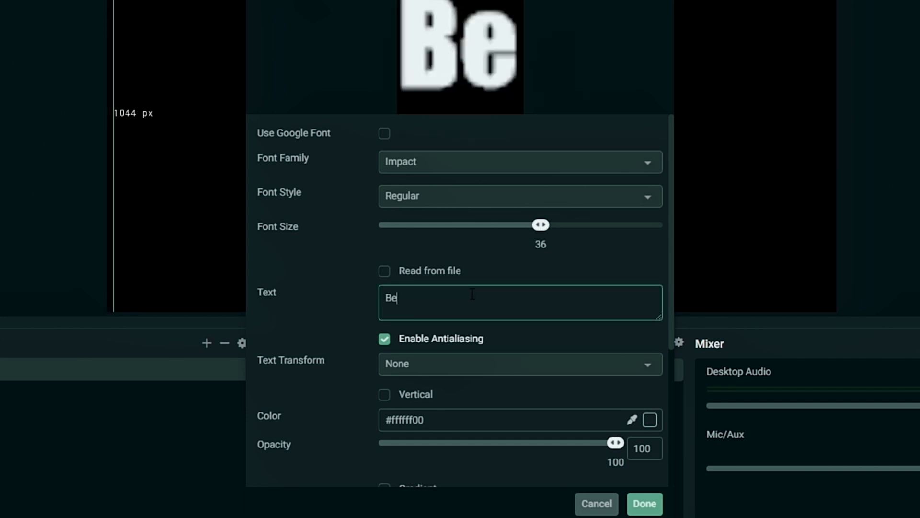
pyautogui.write(' Right Back')
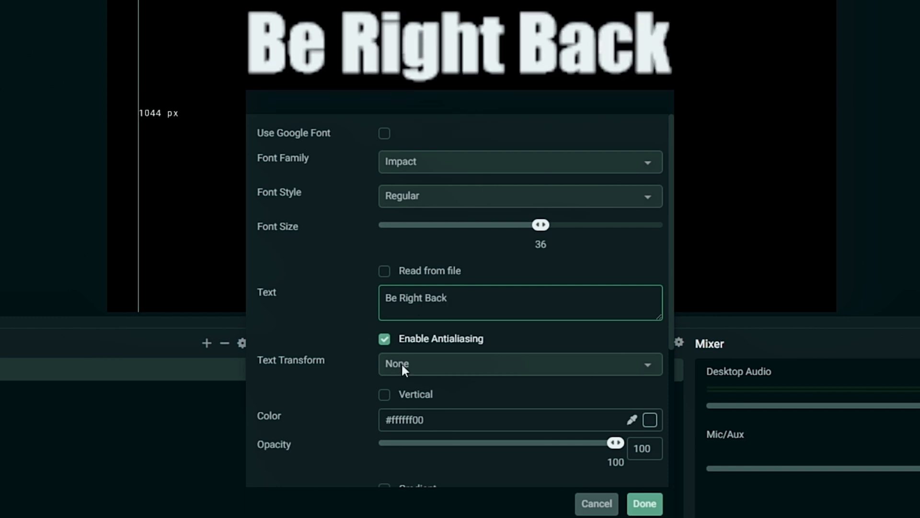
pyautogui.click(438, 366)
pyautogui.click(436, 278)
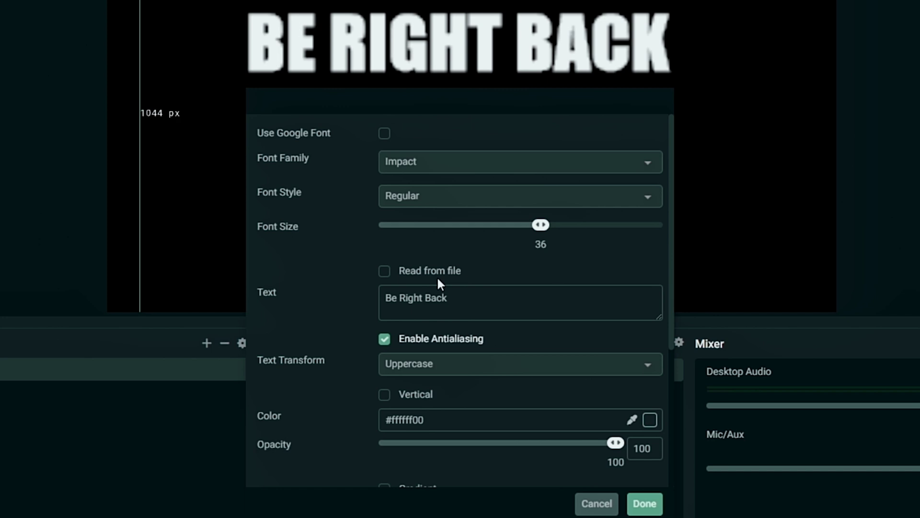
pyautogui.scroll(-5, 334, 305)
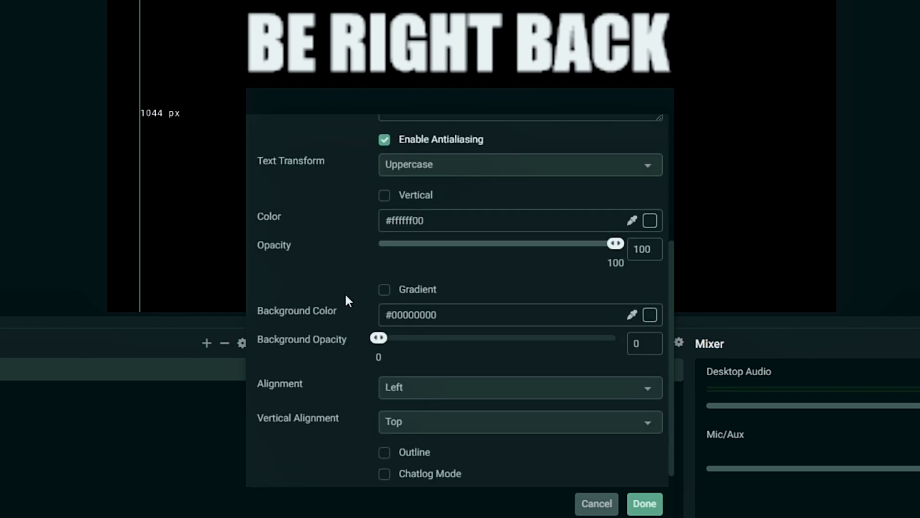
pyautogui.click(384, 182)
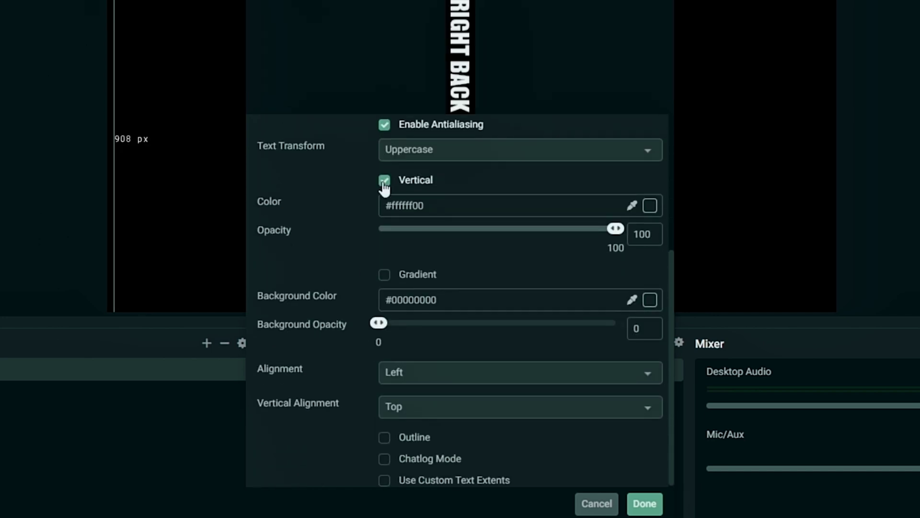
pyautogui.click(384, 183)
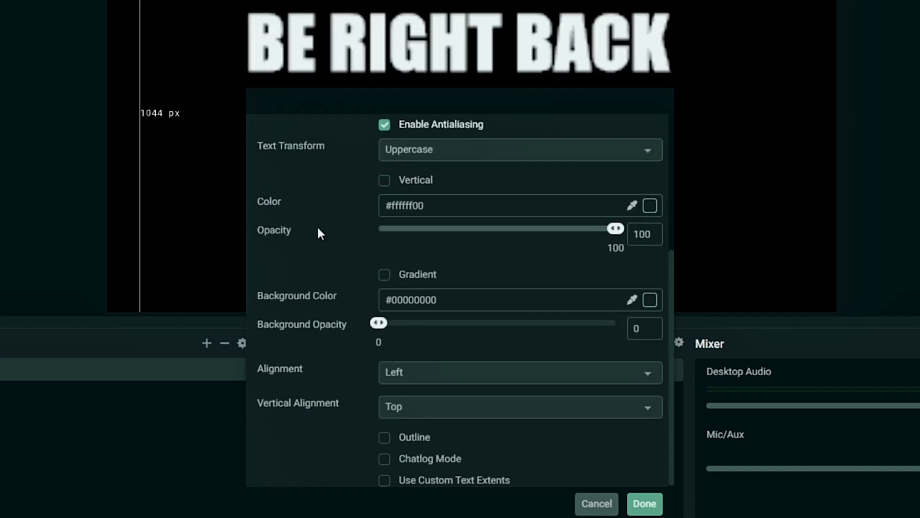
# Step: Set the text colour to blue (#1f6ff800)
pyautogui.click(649, 207)
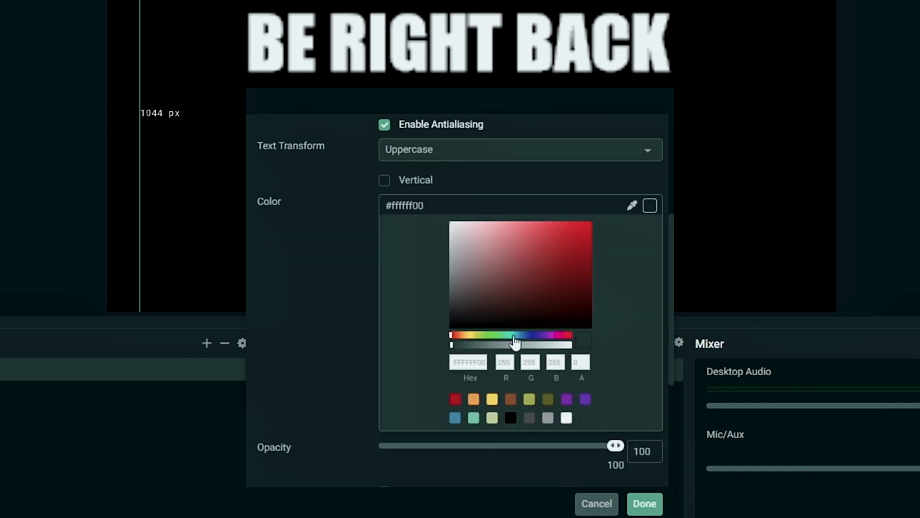
pyautogui.click(527, 336)
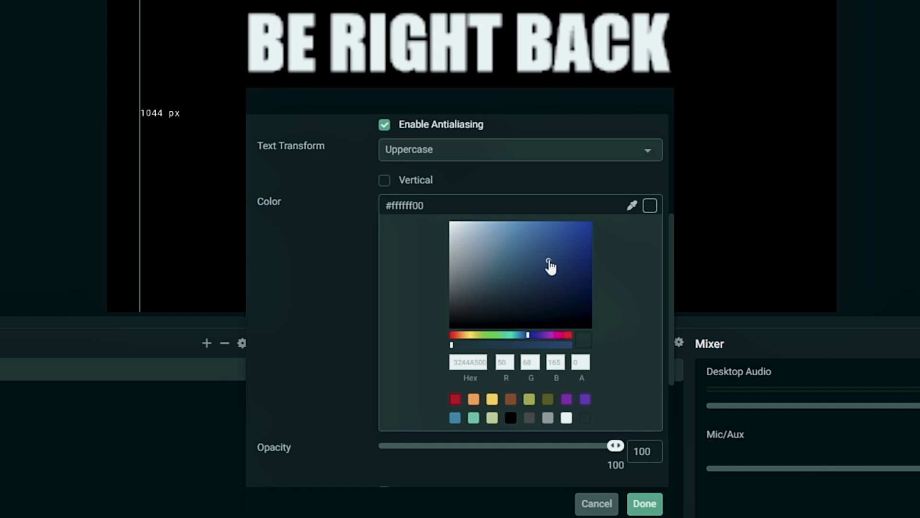
pyautogui.moveTo(549, 265); pyautogui.dragTo(541, 272)
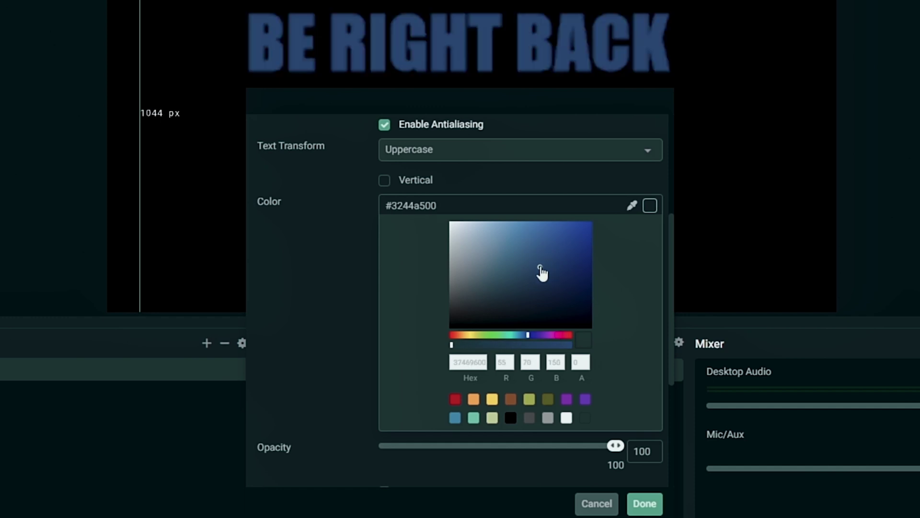
pyautogui.click(514, 230)
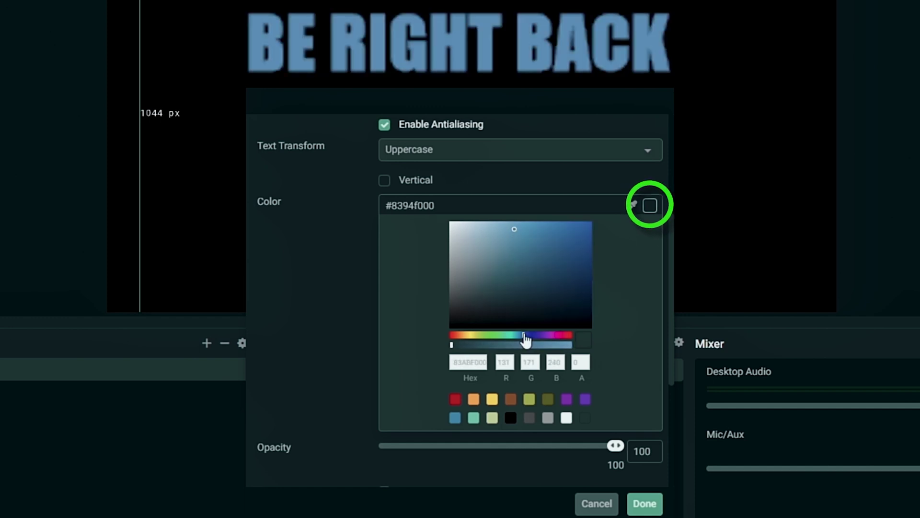
pyautogui.click(650, 206)
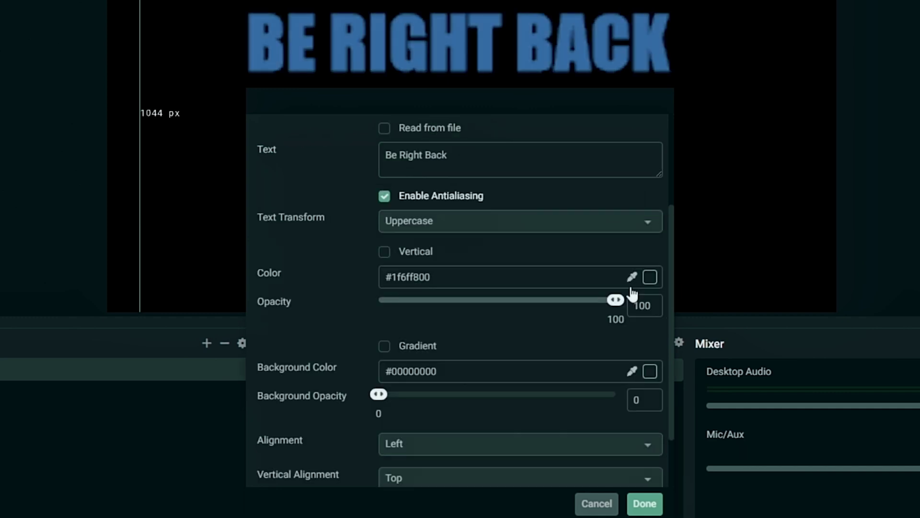
# Step: Enable a gold gradient (#fff40200) on the text
pyautogui.click(384, 346)
pyautogui.scroll(-2, 353, 308)
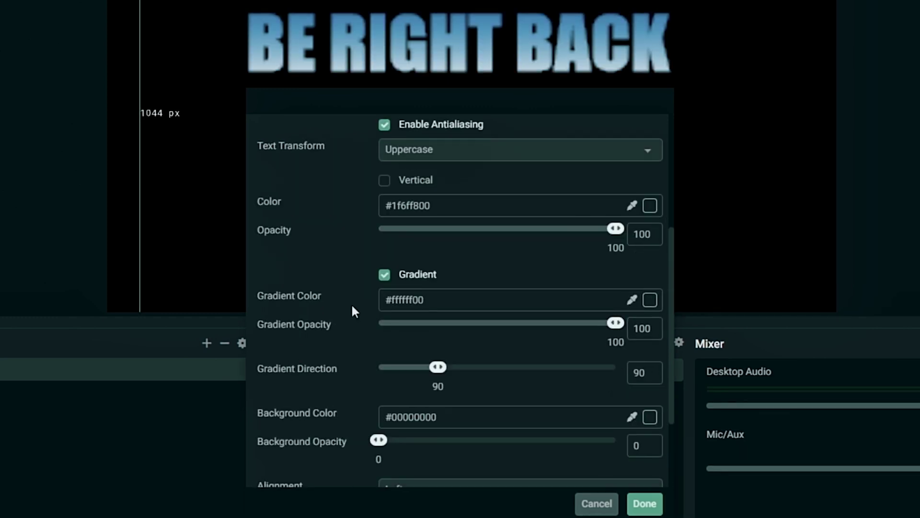
pyautogui.click(649, 300)
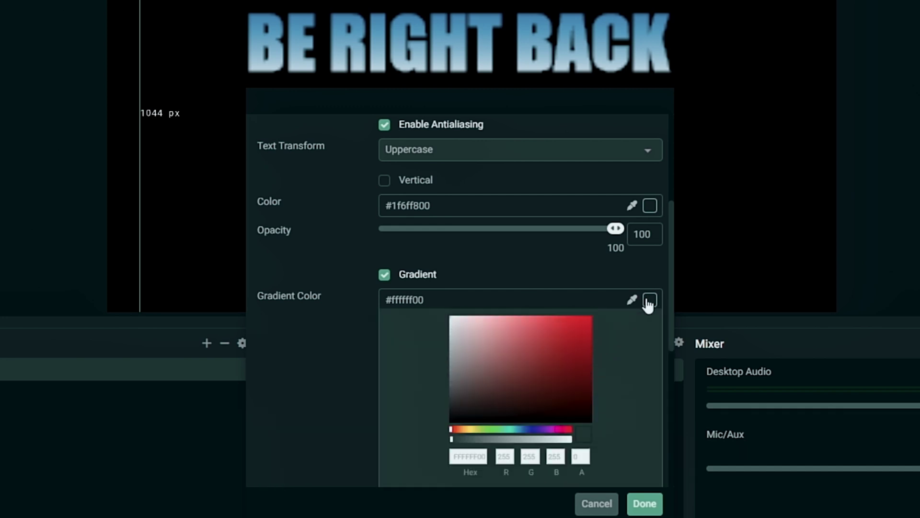
pyautogui.click(471, 429)
pyautogui.moveTo(573, 334); pyautogui.dragTo(591, 312)
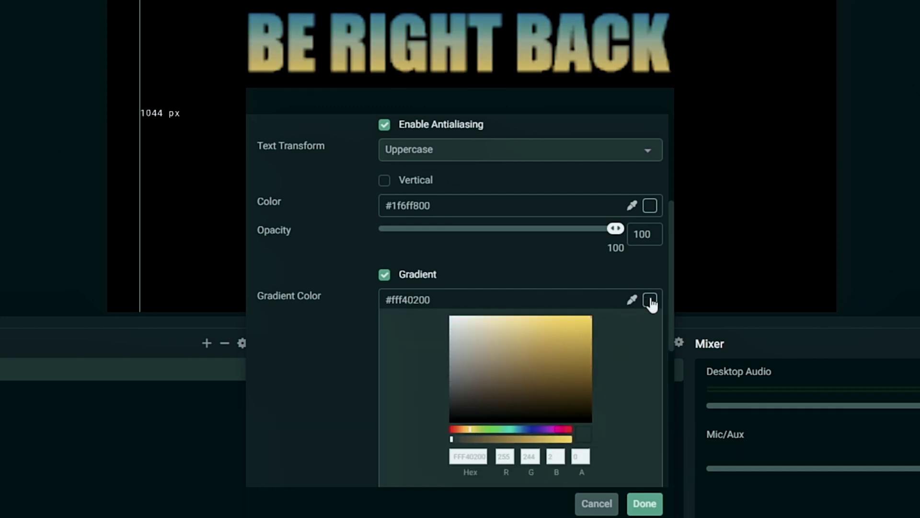
pyautogui.click(649, 300)
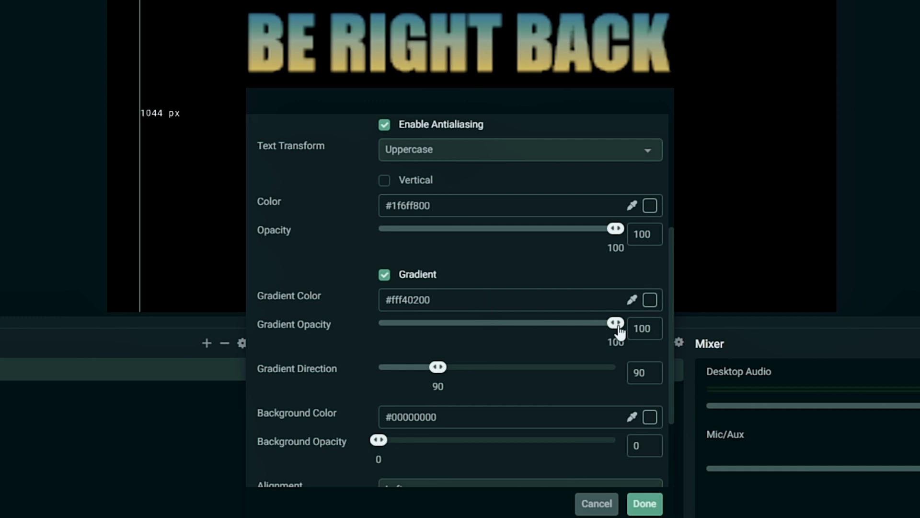
# Step: Adjust the gradient's opacity and direction angle
pyautogui.moveTo(409, 327); pyautogui.dragTo(405, 327)
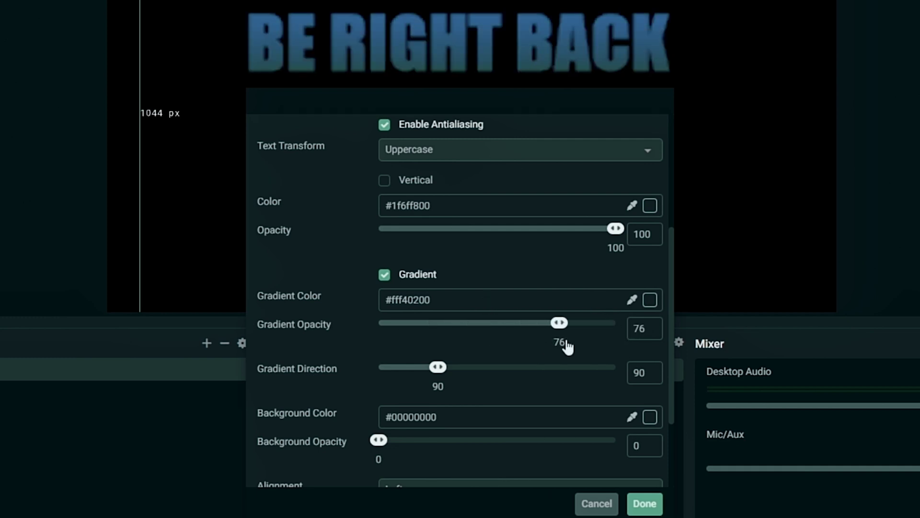
pyautogui.moveTo(566, 340); pyautogui.dragTo(623, 344)
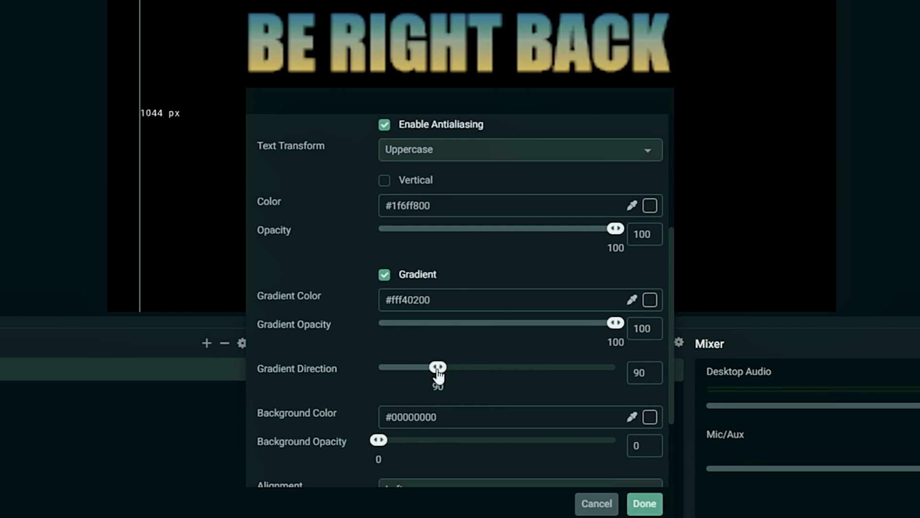
pyautogui.moveTo(577, 367); pyautogui.dragTo(580, 367)
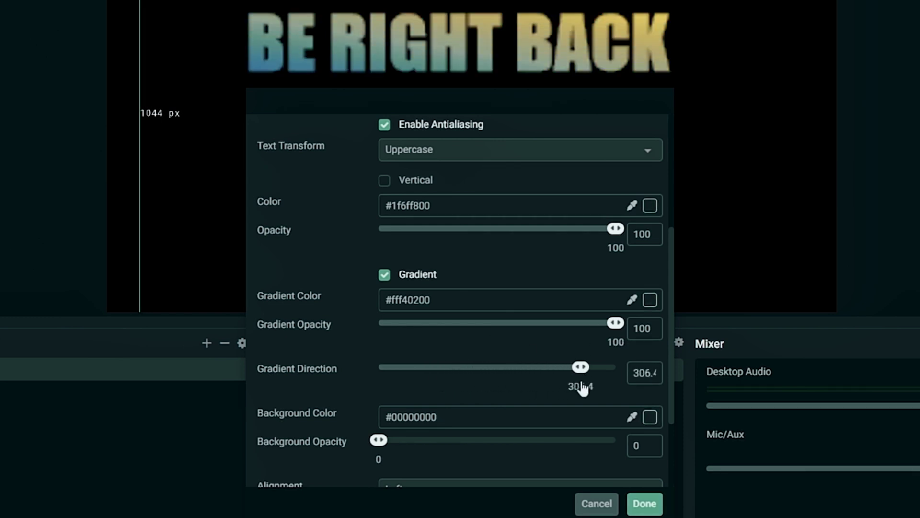
pyautogui.moveTo(475, 367); pyautogui.dragTo(409, 367)
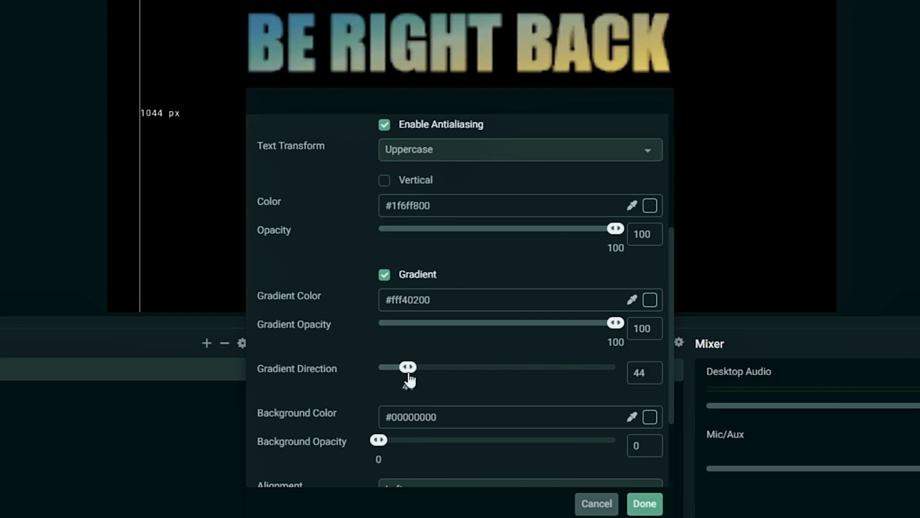
pyautogui.moveTo(409, 368); pyautogui.dragTo(508, 378)
pyautogui.moveTo(528, 380); pyautogui.dragTo(444, 381)
# Step: Darken the base colour to #00318500 and keep antialiasing enabled
pyautogui.click(649, 207)
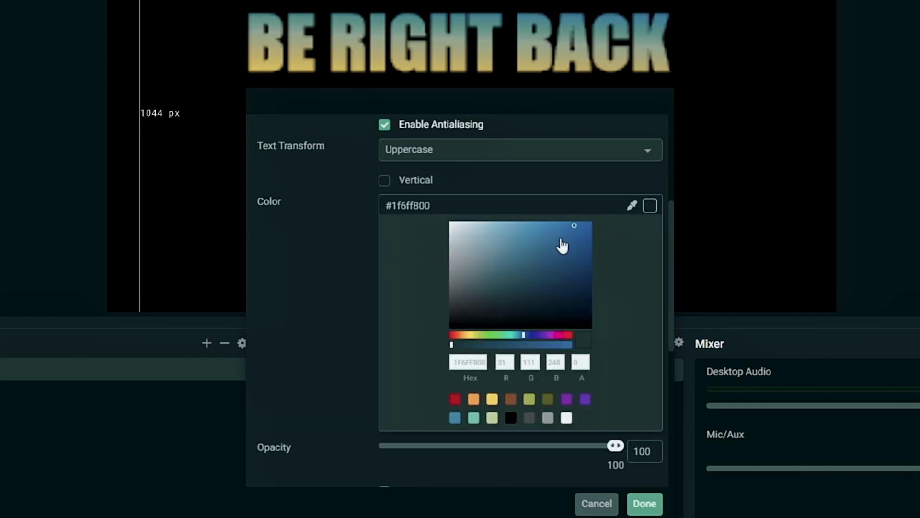
pyautogui.click(593, 278)
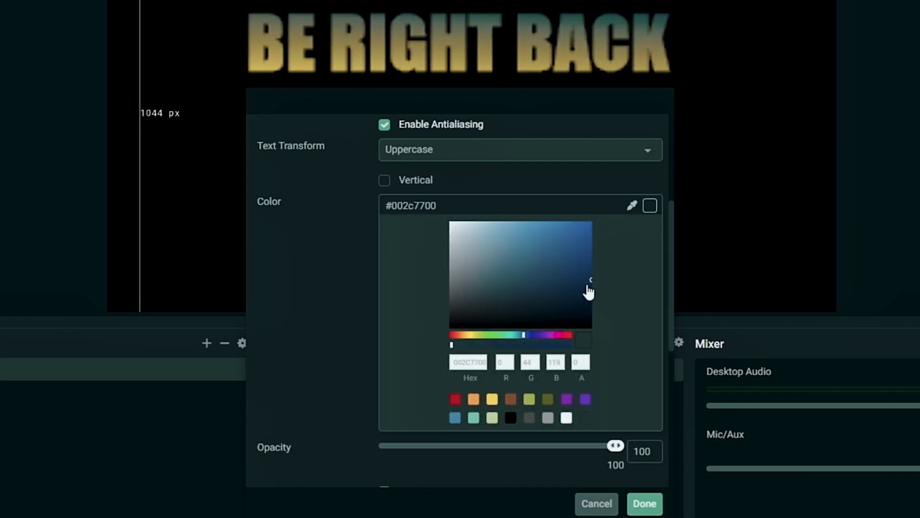
pyautogui.click(591, 273)
pyautogui.click(384, 196)
pyautogui.click(384, 197)
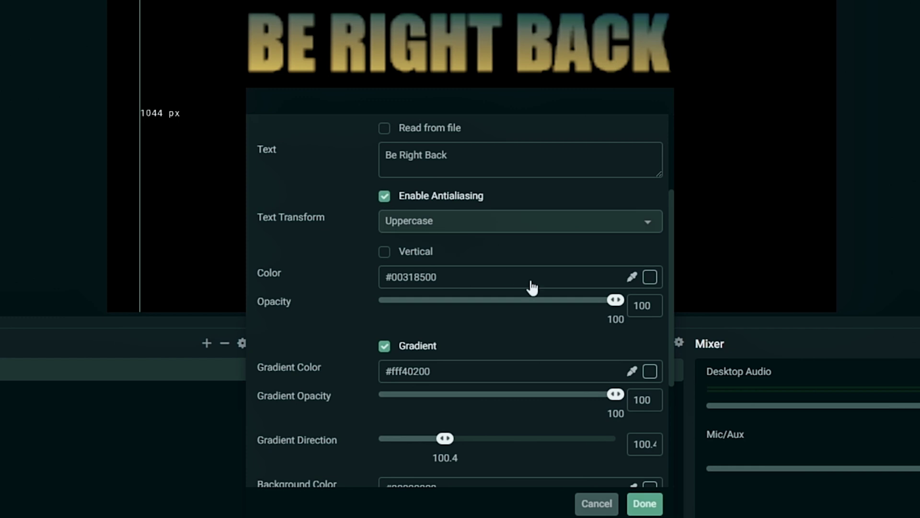
pyautogui.scroll(3, 421, 309)
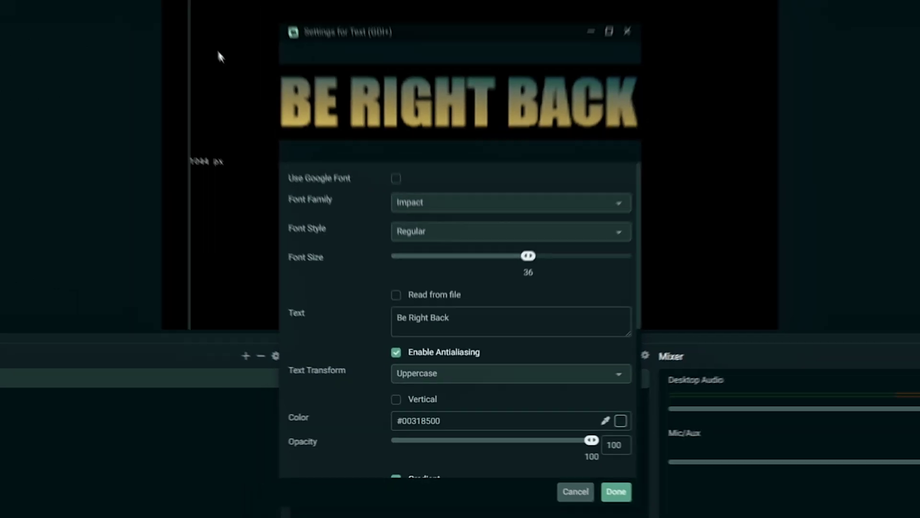
# Step: Set font size to 288 and the text colour to navy #00225a00
pyautogui.moveTo(523, 270); pyautogui.dragTo(622, 278)
pyautogui.scroll(-2, 335, 320)
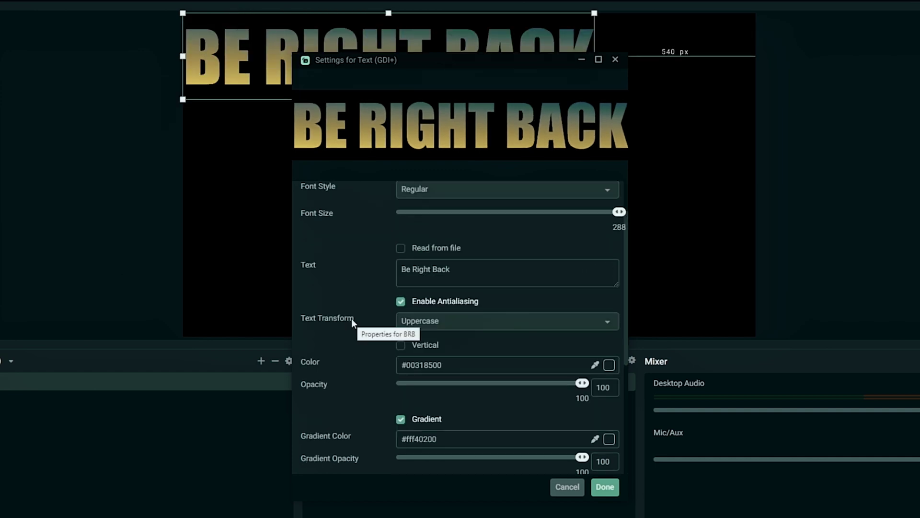
pyautogui.scroll(-2, 351, 318)
pyautogui.click(607, 310)
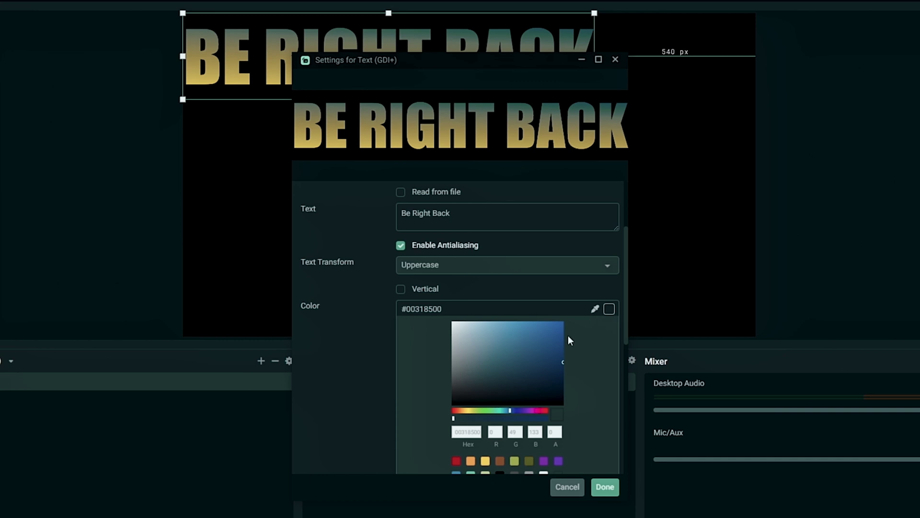
pyautogui.moveTo(548, 364); pyautogui.dragTo(565, 380)
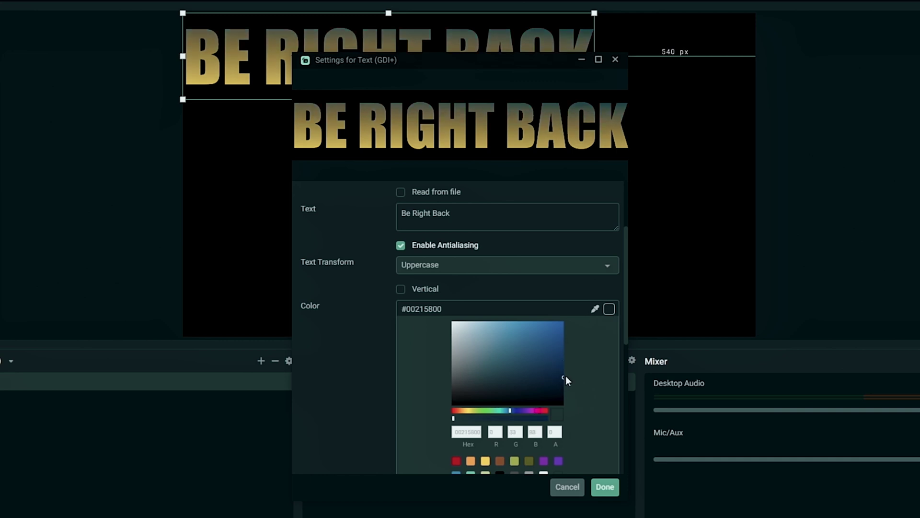
pyautogui.click(608, 309)
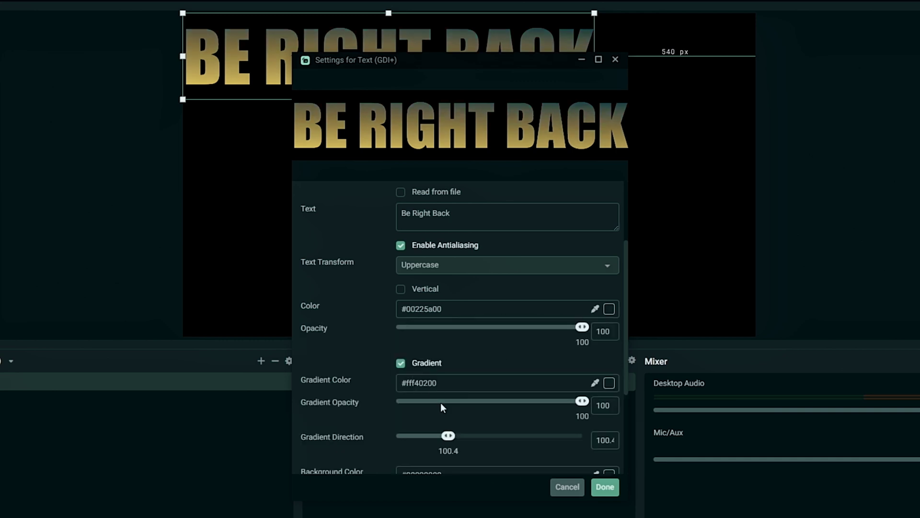
# Step: Set gradient direction to 93.9 and gradient opacity to about 54
pyautogui.moveTo(447, 440); pyautogui.dragTo(442, 438)
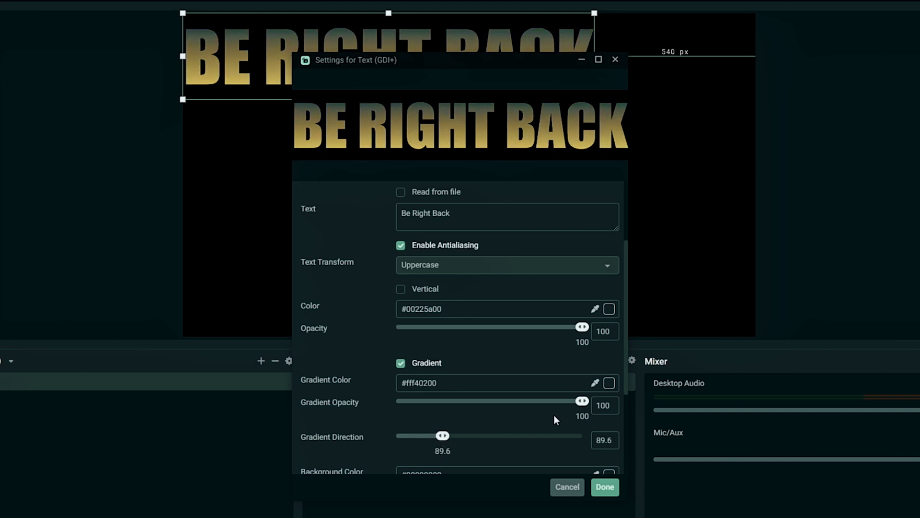
pyautogui.moveTo(584, 407); pyautogui.dragTo(478, 410)
pyautogui.moveTo(442, 437); pyautogui.dragTo(446, 440)
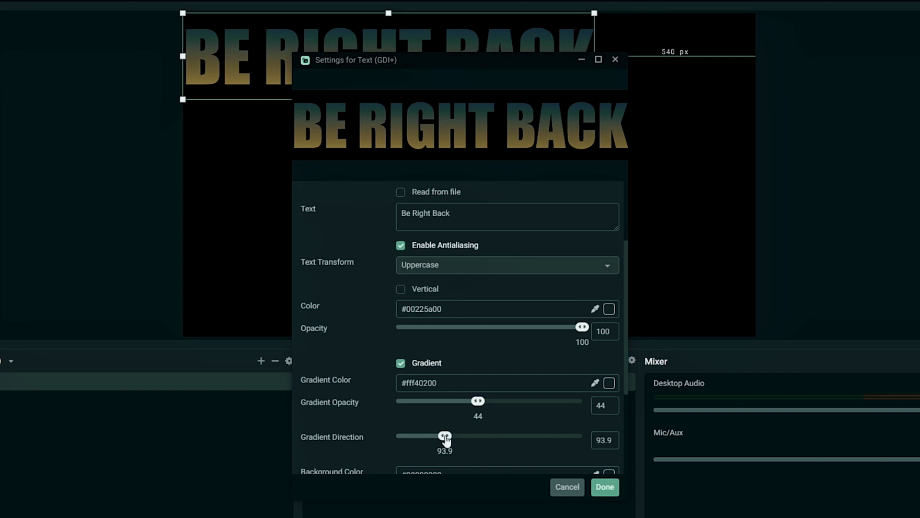
pyautogui.moveTo(475, 404); pyautogui.dragTo(497, 406)
# Step: Set the background colour to white (#ffffff00) with background opacity 0
pyautogui.scroll(-1, 361, 416)
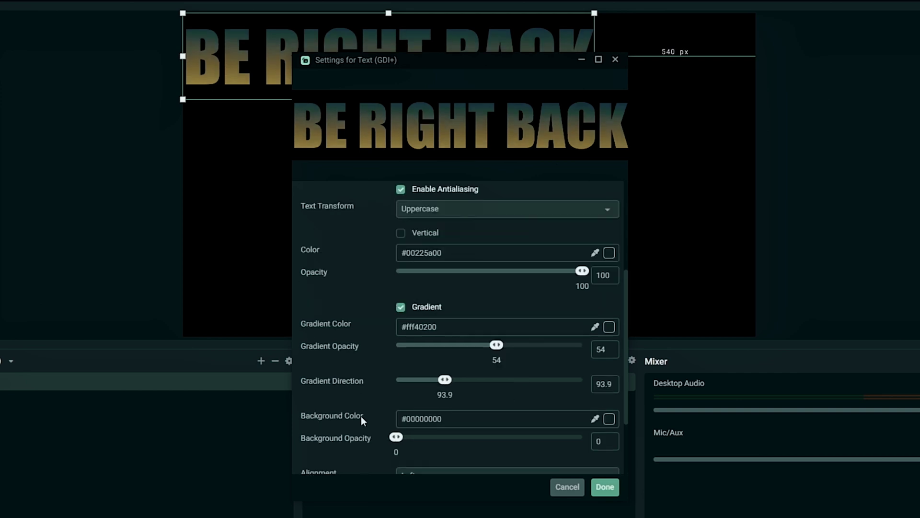
pyautogui.scroll(-1, 360, 411)
pyautogui.scroll(-1, 449, 369)
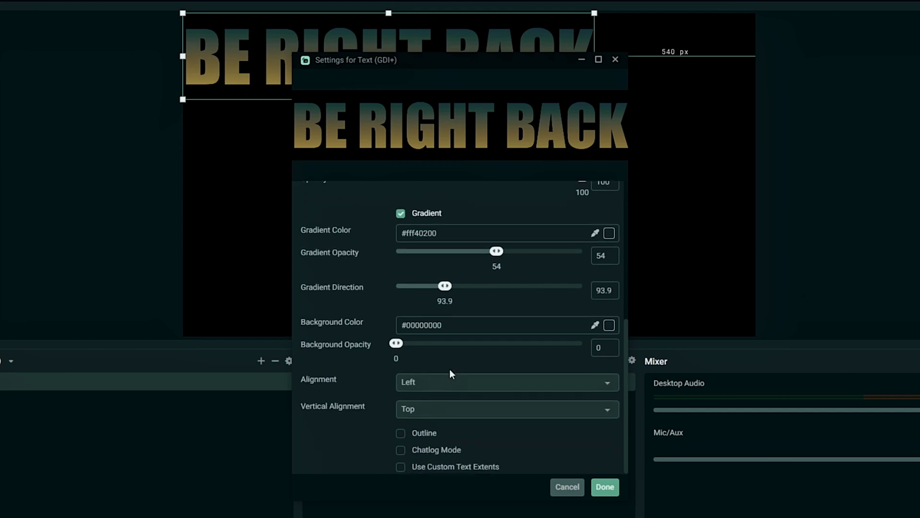
pyautogui.click(609, 325)
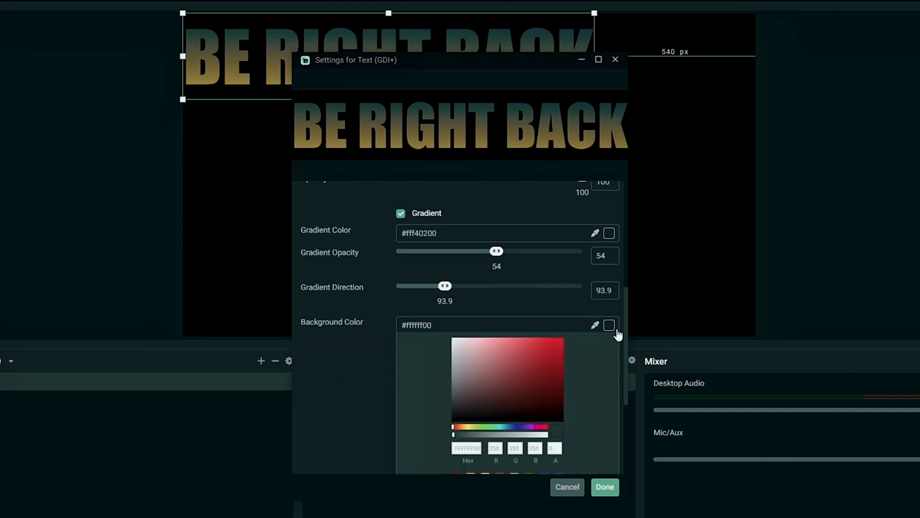
pyautogui.click(615, 330)
pyautogui.moveTo(396, 343); pyautogui.dragTo(387, 341)
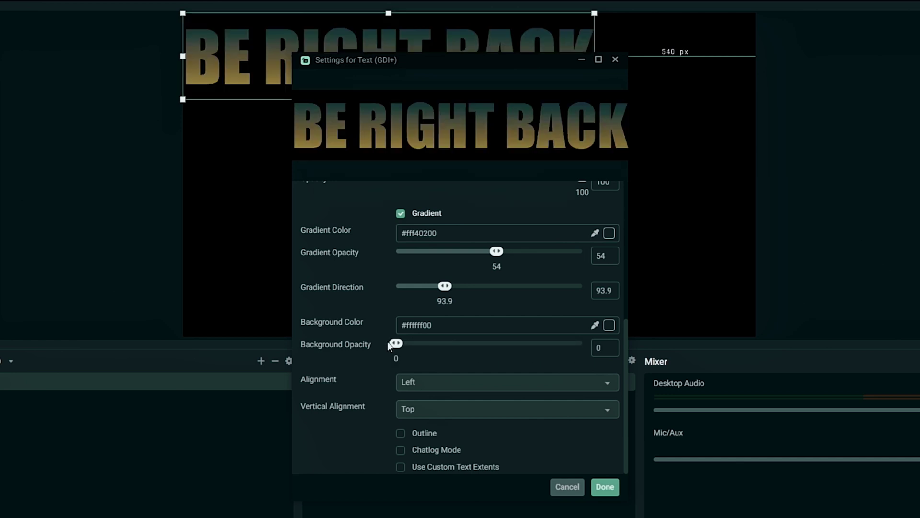
# Step: Check the alignment options, leaving them at Left and Top
pyautogui.click(458, 383)
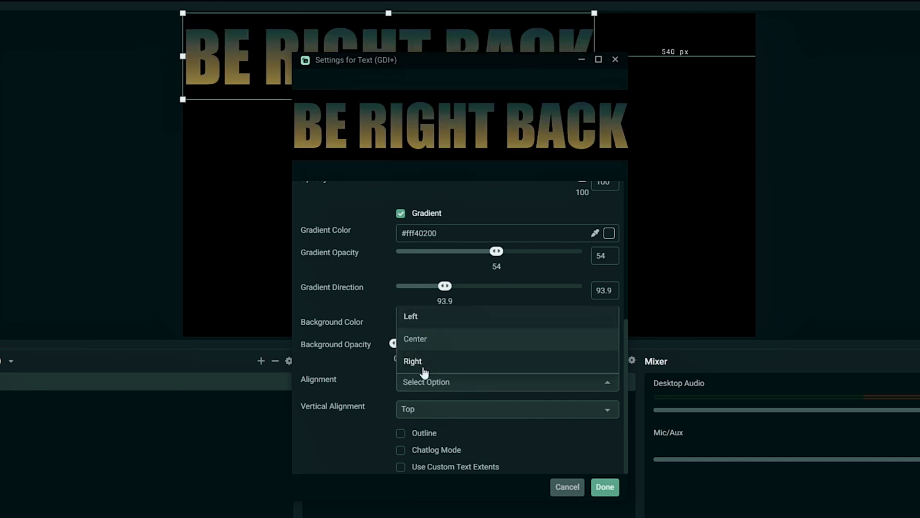
pyautogui.click(376, 397)
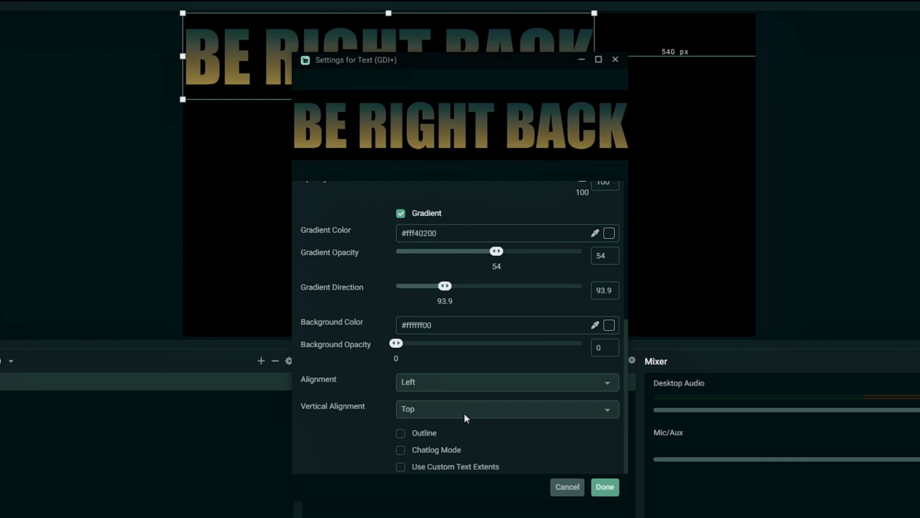
pyautogui.click(470, 417)
pyautogui.click(366, 391)
# Step: Enable a white outline of size 7 on BE RIGHT BACK, then drag the text to the canvas centre
pyautogui.click(400, 436)
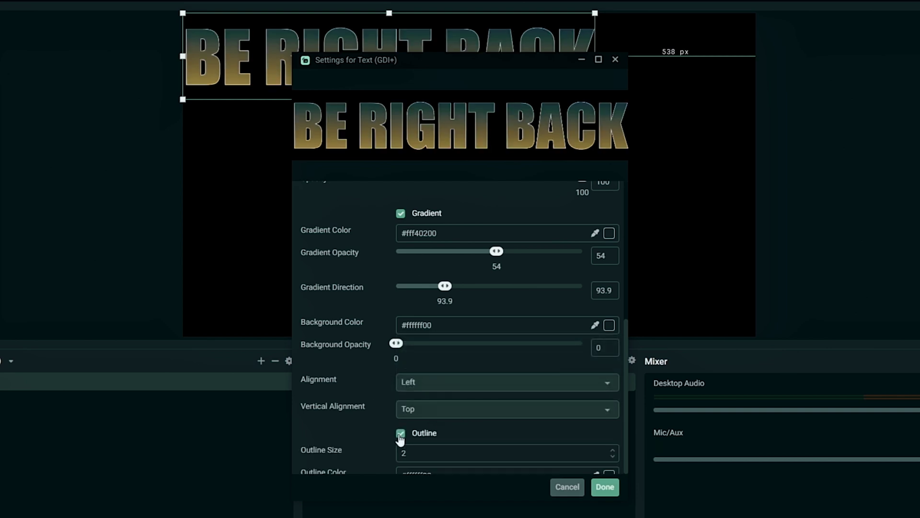
pyautogui.scroll(-3, 369, 415)
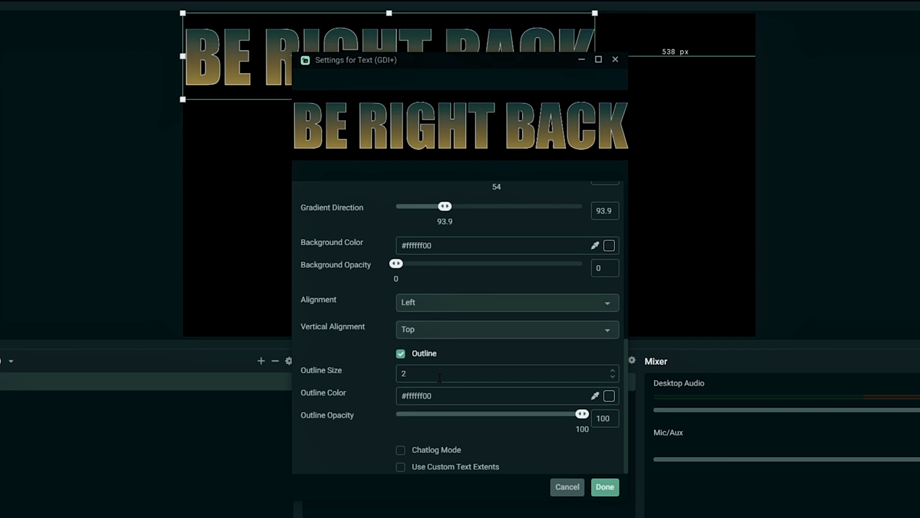
pyautogui.click(608, 398)
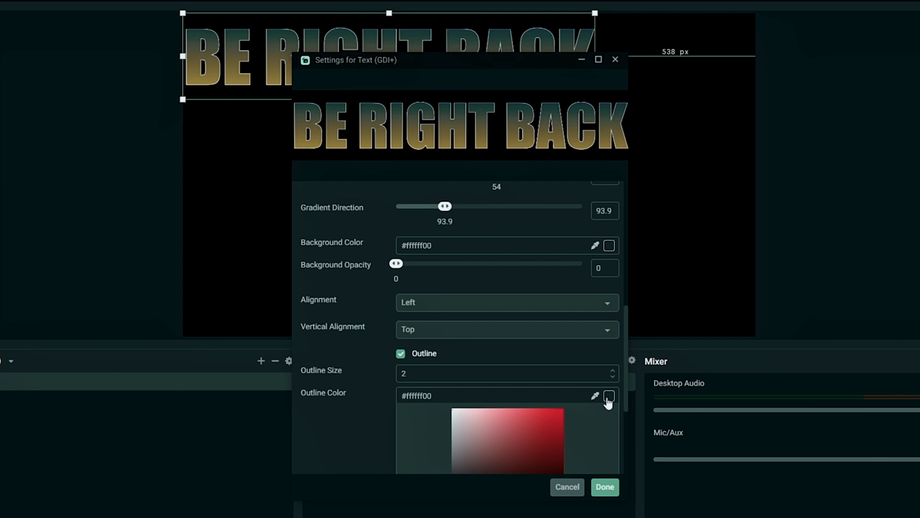
pyautogui.click(608, 398)
pyautogui.click(612, 371)
pyautogui.click(612, 370)
pyautogui.click(612, 370)
pyautogui.click(612, 371)
pyautogui.click(612, 370)
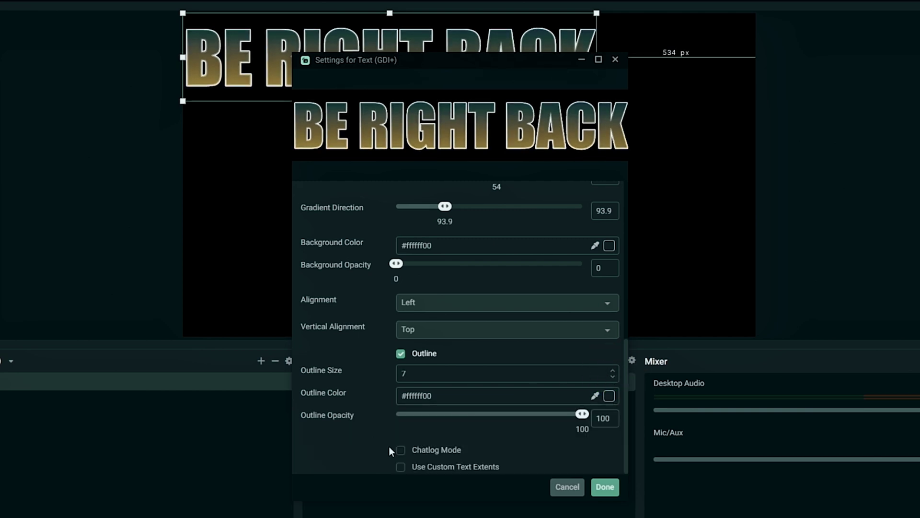
pyautogui.click(605, 487)
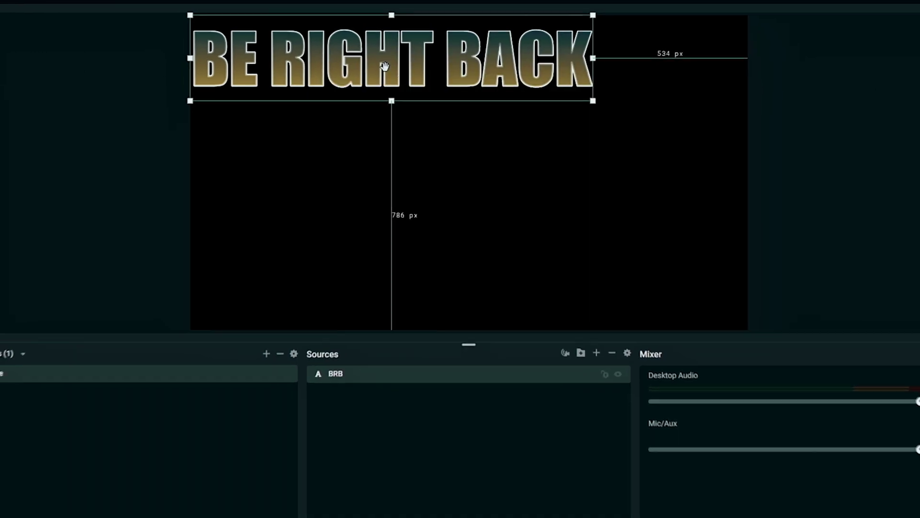
pyautogui.moveTo(460, 157); pyautogui.dragTo(463, 159)
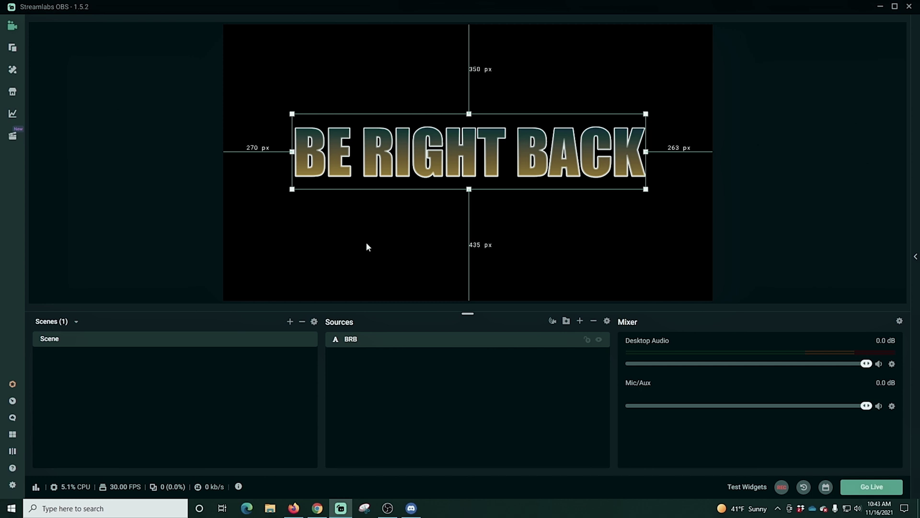
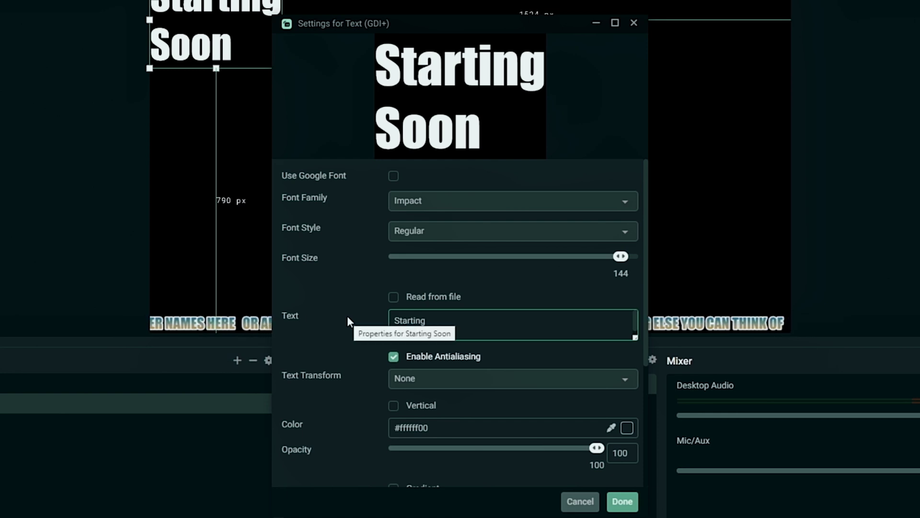
# Step: Set Text Transform to Uppercase and Alignment to Center so STARTING SOON sits on two centred lines
pyautogui.scroll(2, 347, 315)
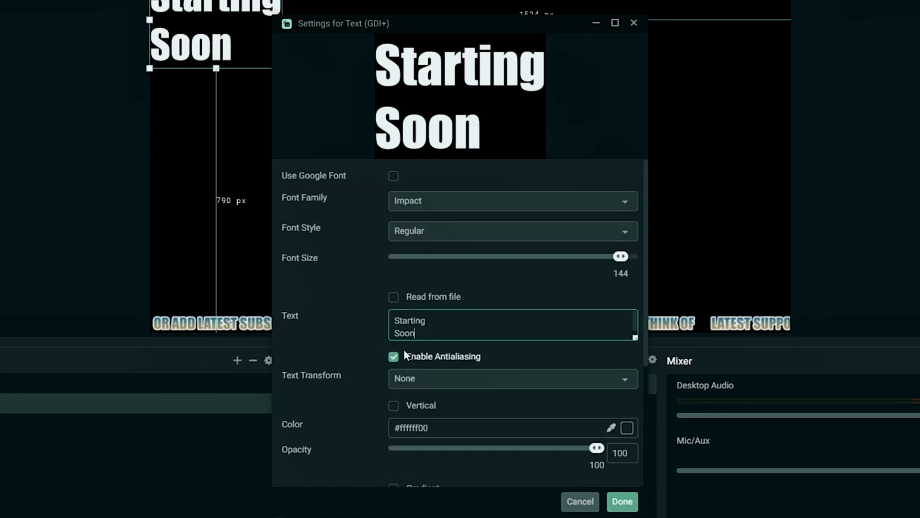
pyautogui.click(429, 376)
pyautogui.click(424, 303)
pyautogui.scroll(-1, 338, 321)
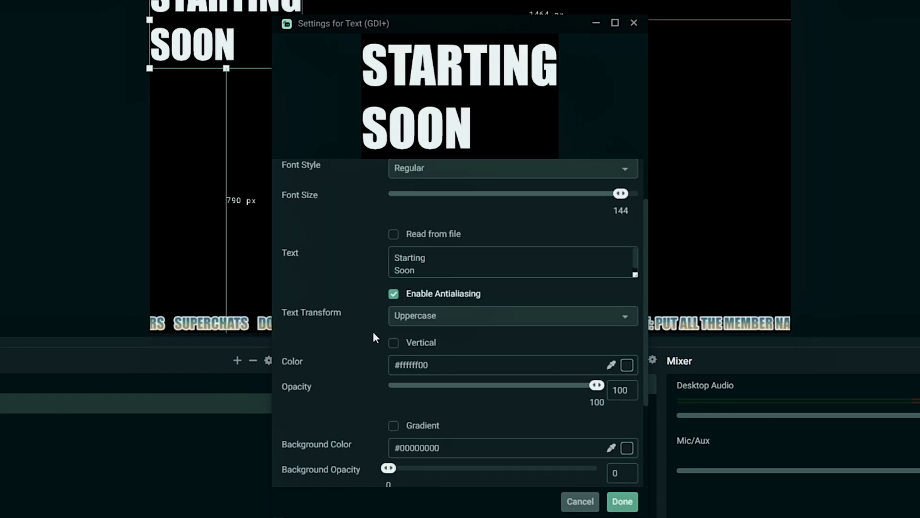
pyautogui.click(397, 344)
pyautogui.click(398, 344)
pyautogui.scroll(-1, 364, 330)
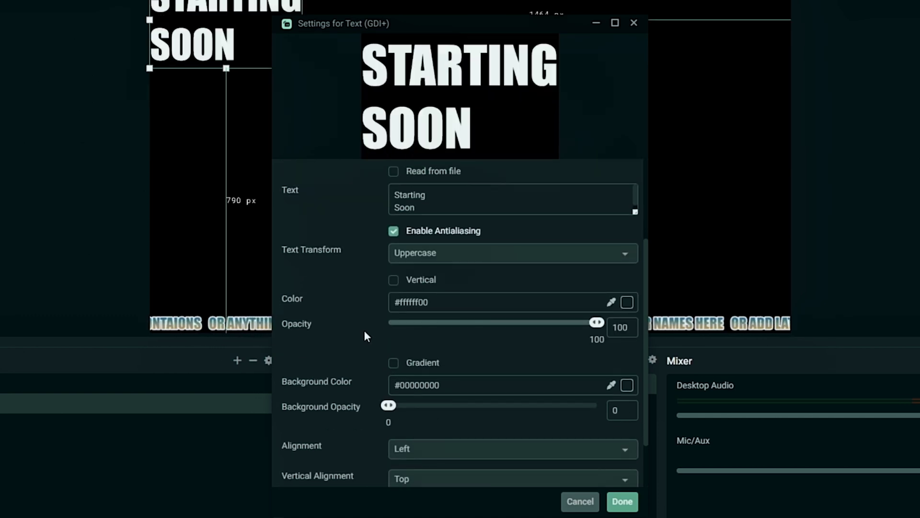
pyautogui.scroll(-1, 364, 330)
pyautogui.click(417, 386)
pyautogui.click(418, 339)
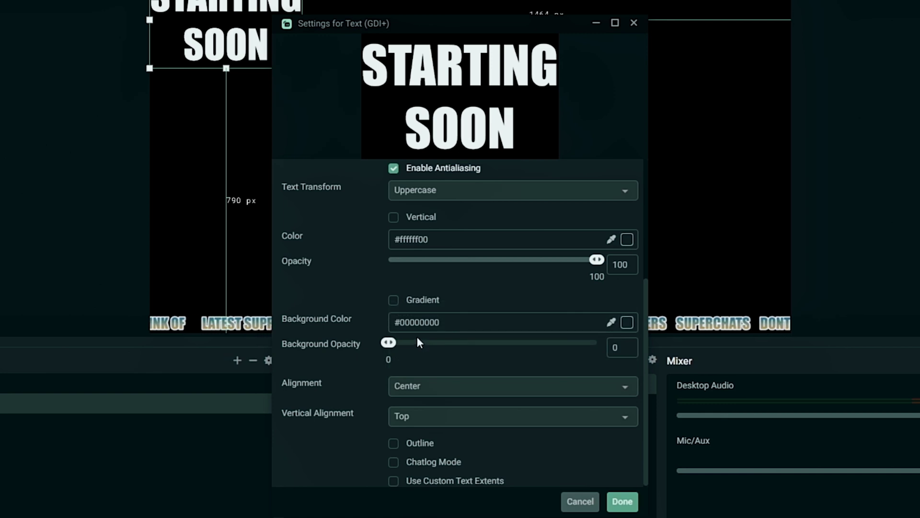
pyautogui.scroll(3, 345, 326)
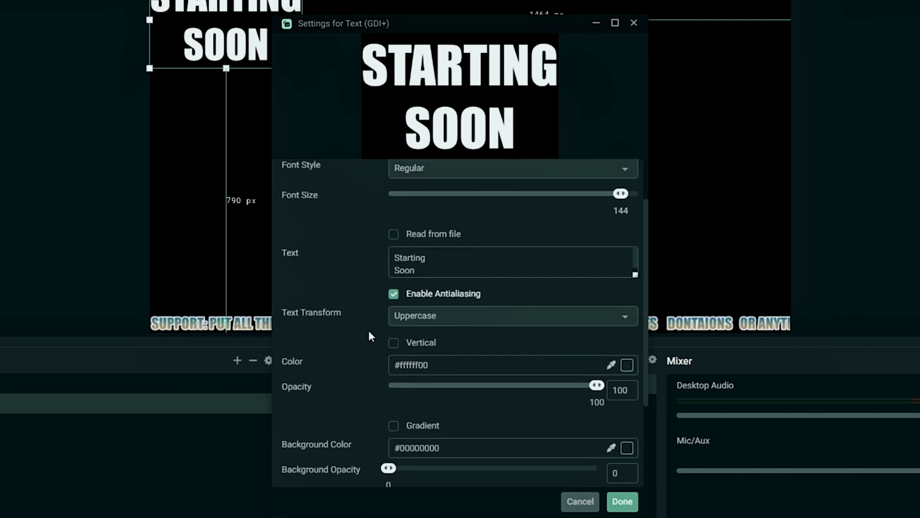
pyautogui.scroll(-1, 457, 369)
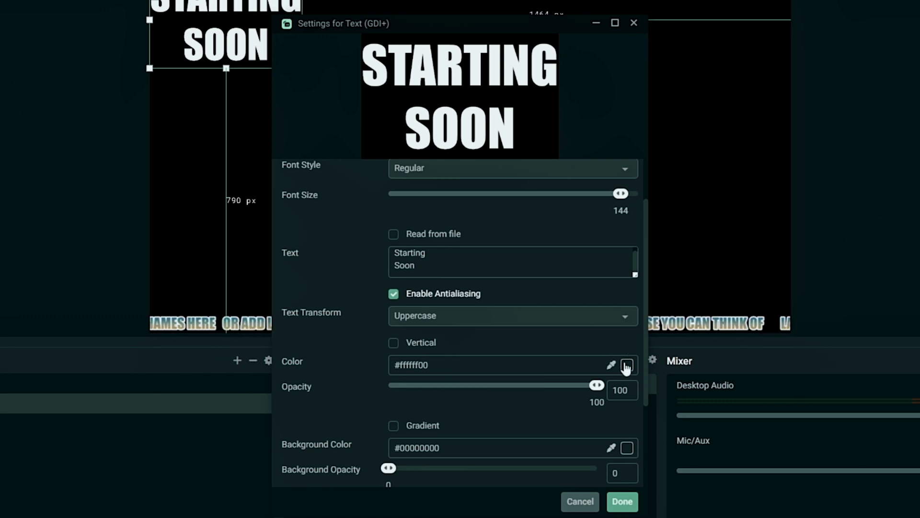
pyautogui.click(616, 364)
# Step: Fill the text with a #0078ff blue to #ffeb00 gold gradient at direction 360
pyautogui.click(517, 485)
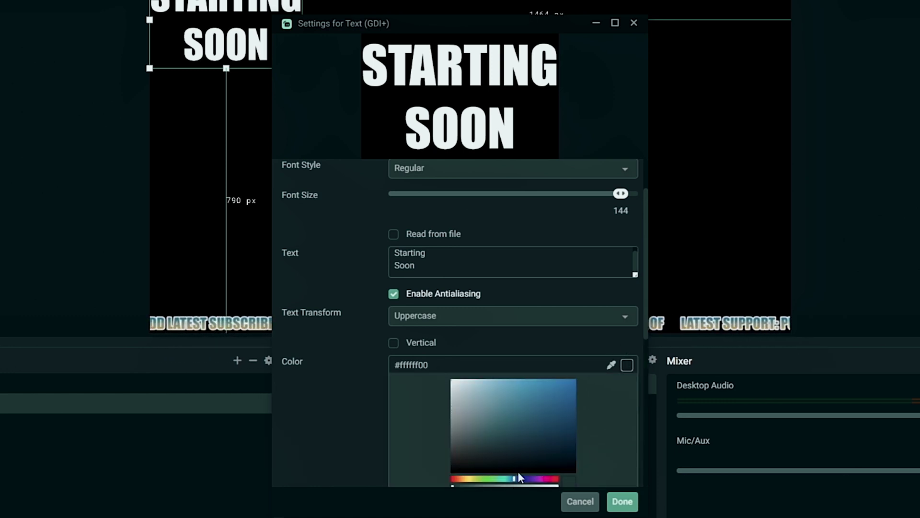
pyautogui.click(594, 363)
pyautogui.scroll(-2, 585, 393)
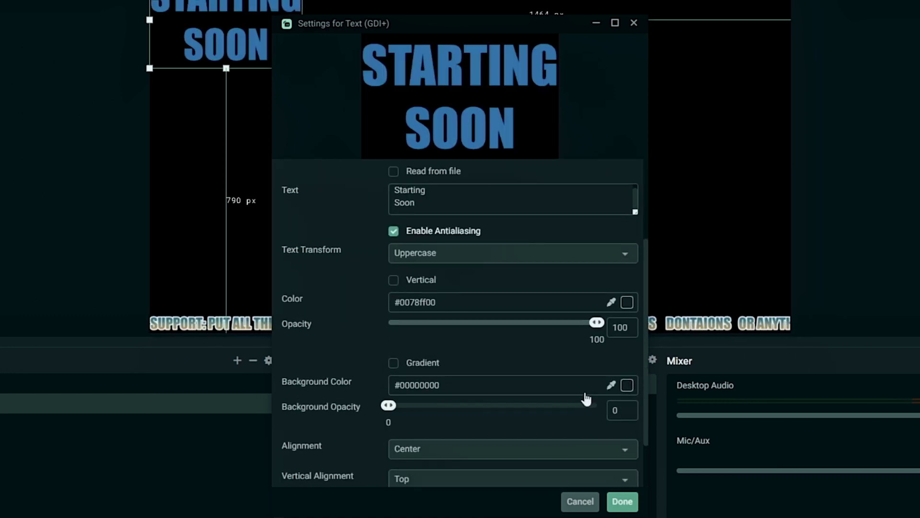
pyautogui.click(394, 363)
pyautogui.click(627, 386)
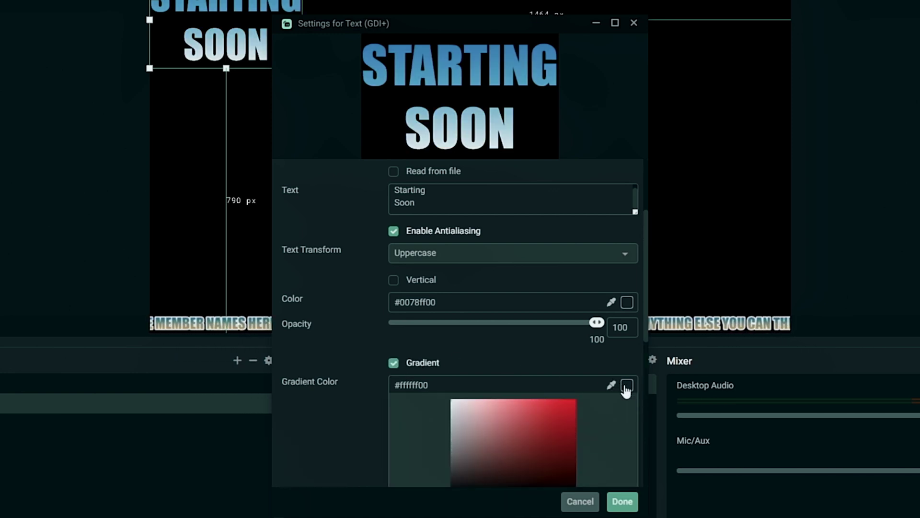
pyautogui.scroll(-3, 473, 379)
pyautogui.click(468, 374)
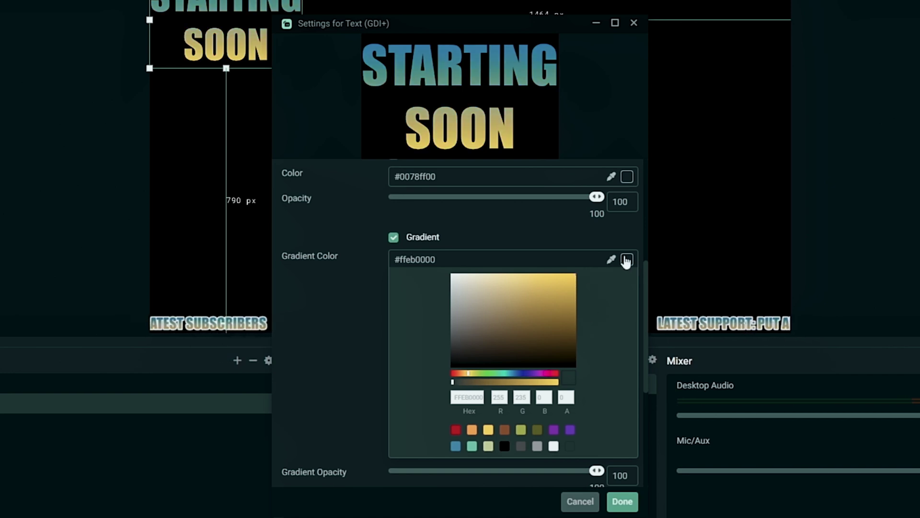
pyautogui.click(588, 338)
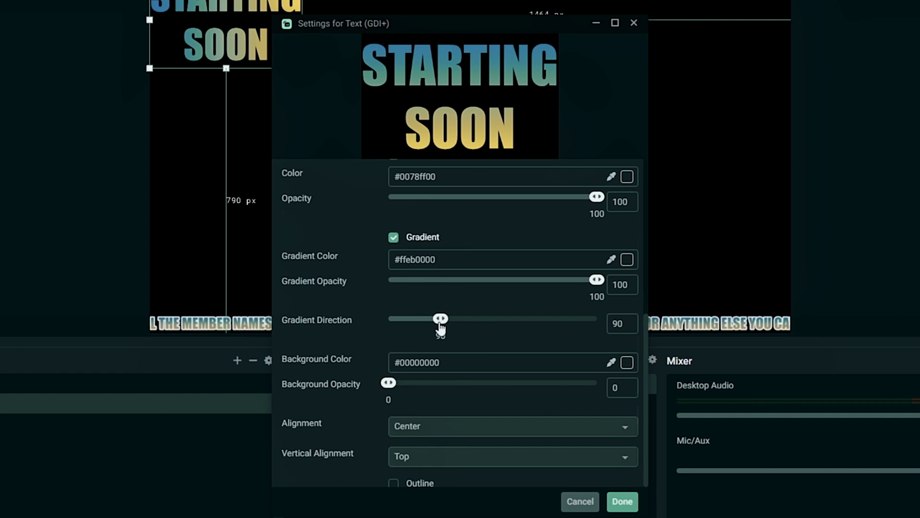
pyautogui.moveTo(439, 324); pyautogui.dragTo(386, 321)
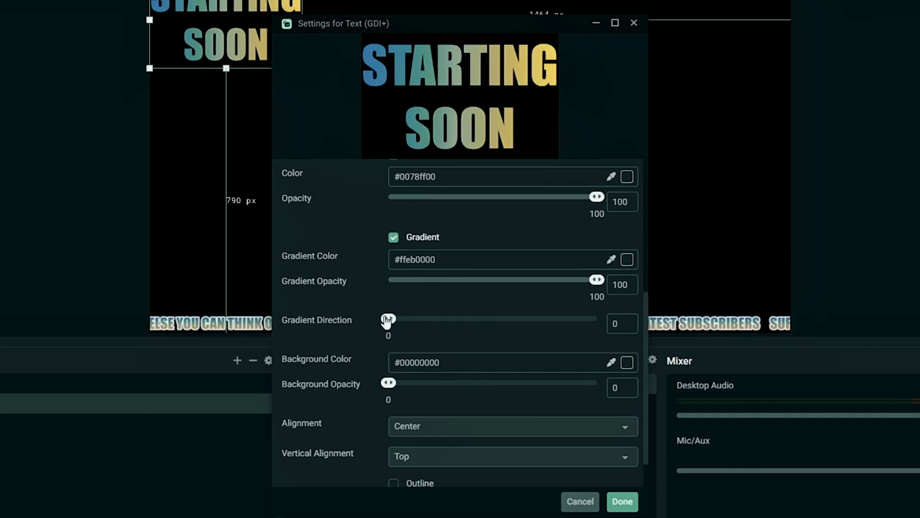
pyautogui.moveTo(391, 323); pyautogui.dragTo(597, 326)
# Step: Add a size-7 outline to the letters and apply the text settings
pyautogui.scroll(-1, 468, 363)
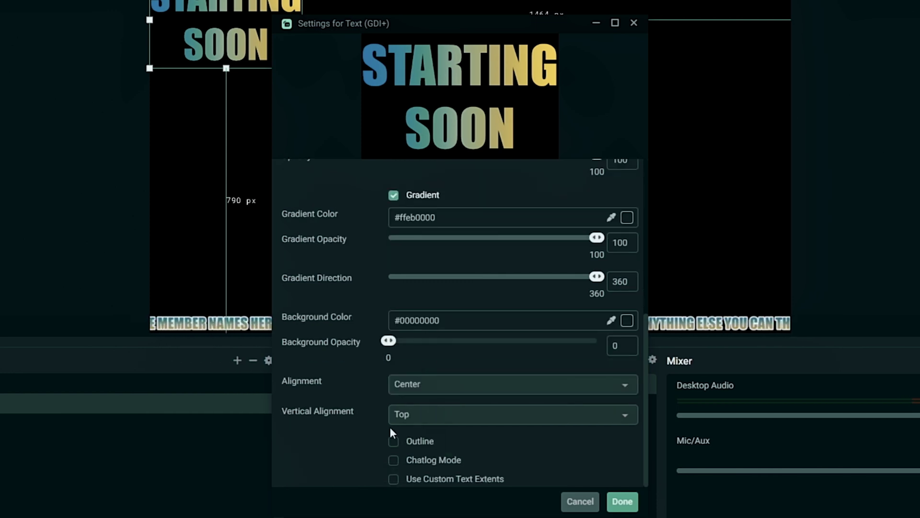
pyautogui.click(394, 441)
pyautogui.click(630, 461)
pyautogui.click(630, 461)
pyautogui.click(630, 461)
pyautogui.click(630, 461)
pyautogui.click(630, 461)
pyautogui.scroll(-1, 488, 431)
pyautogui.scroll(-1, 481, 432)
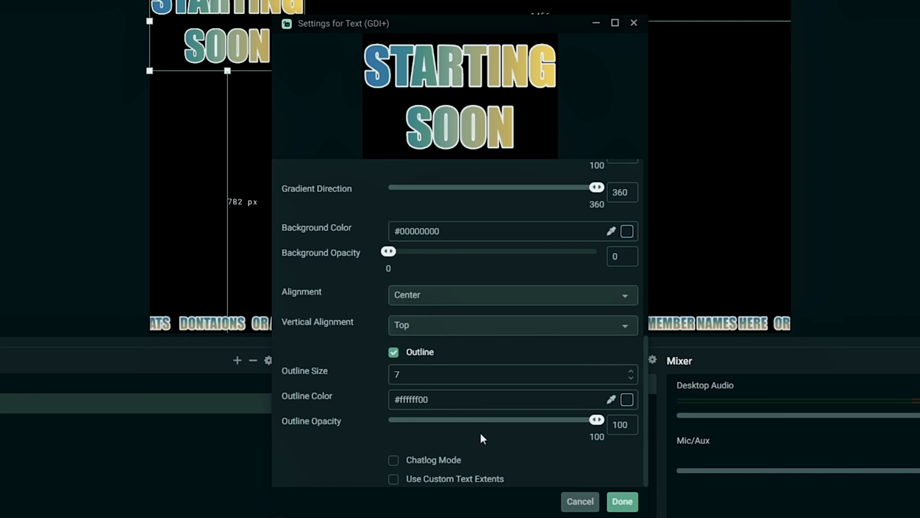
pyautogui.click(622, 501)
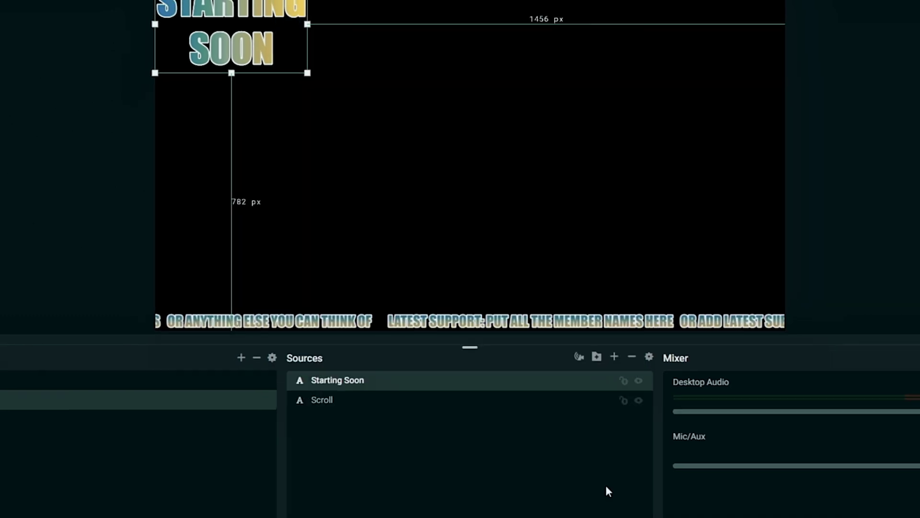
# Step: Enlarge the STARTING SOON text and centre it on the canvas
pyautogui.moveTo(342, 100); pyautogui.dragTo(416, 175)
pyautogui.moveTo(356, 143); pyautogui.dragTo(483, 197)
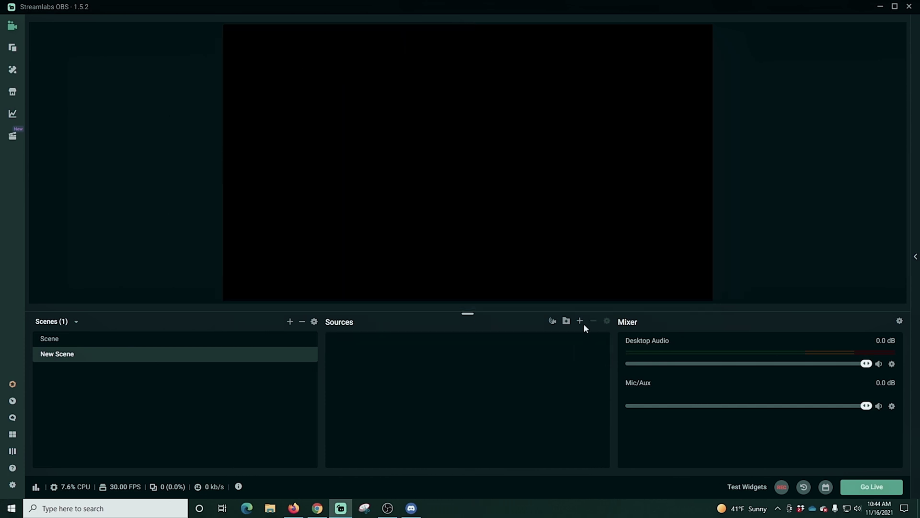
pyautogui.click(580, 320)
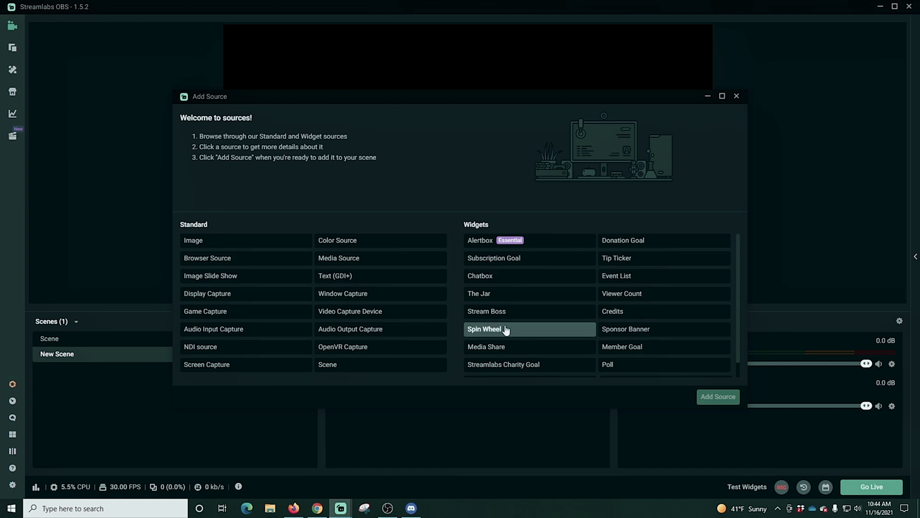
# Step: Create a new Text (GDI+) source named Scroll
pyautogui.click(355, 278)
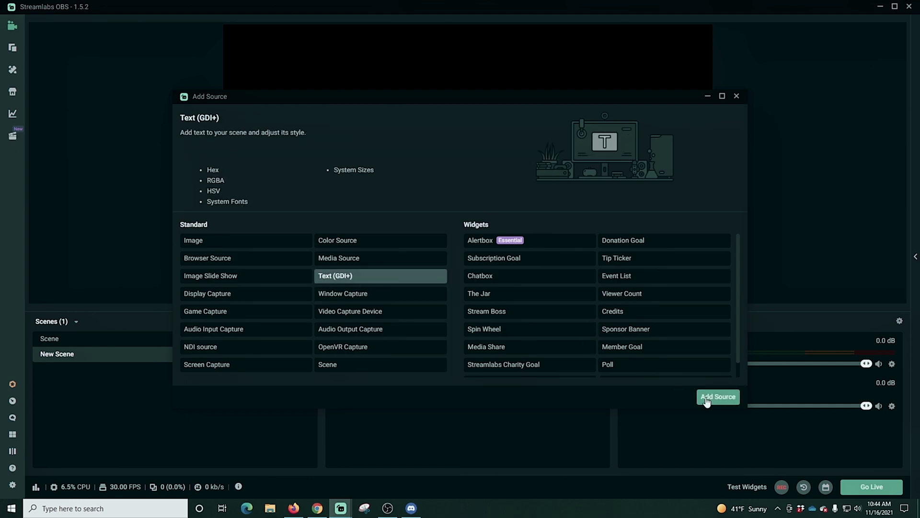
pyautogui.click(707, 400)
pyautogui.click(413, 313)
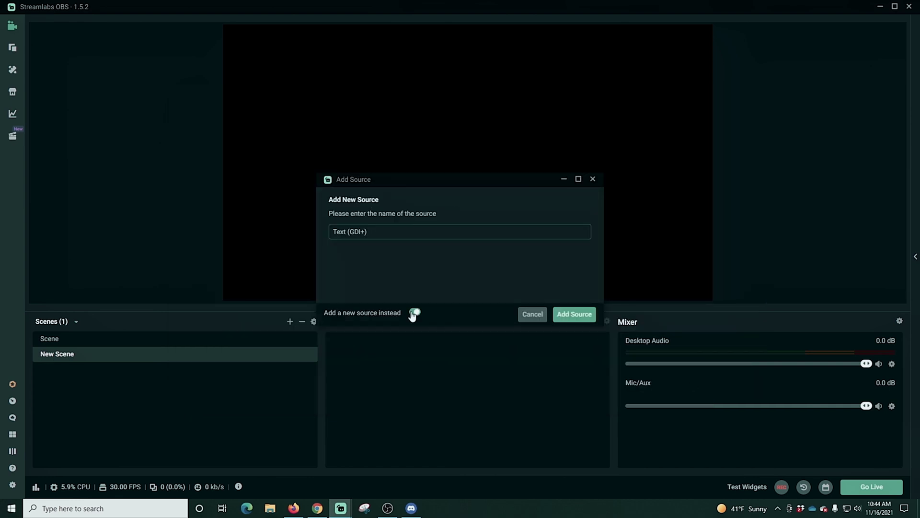
pyautogui.write('Scroll')
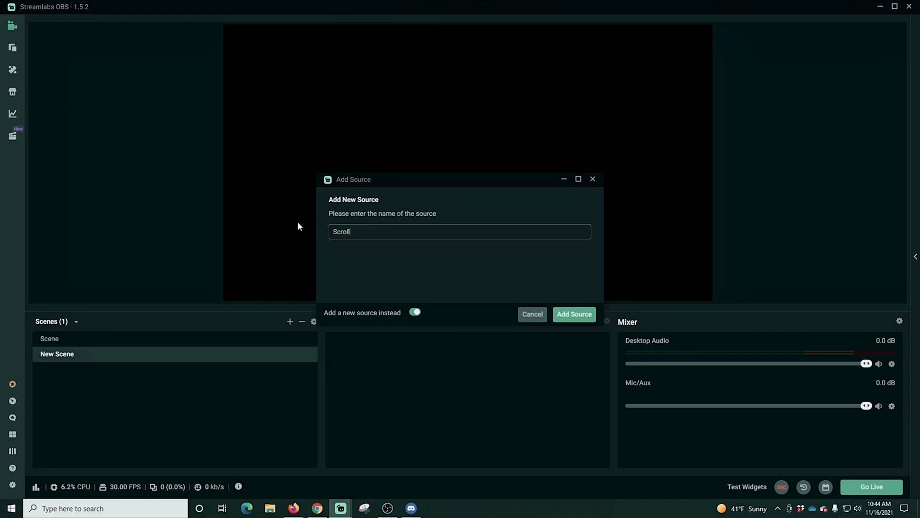
pyautogui.click(575, 315)
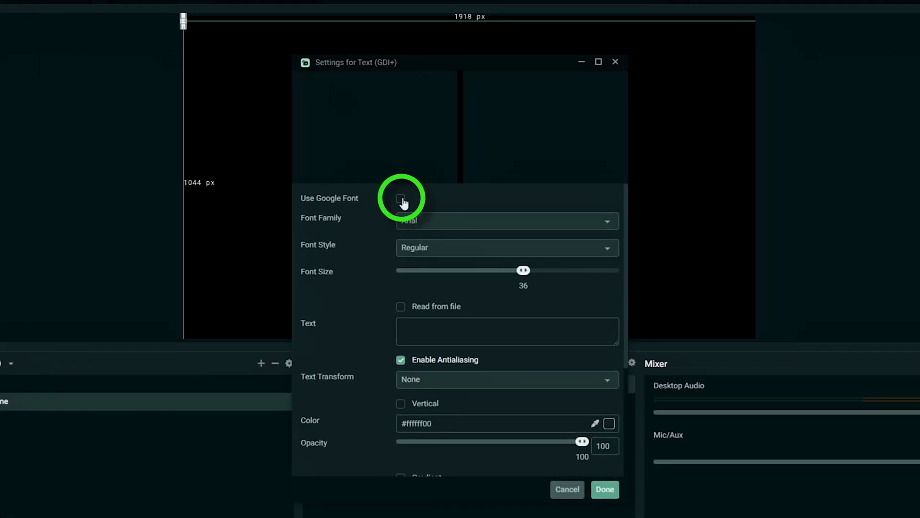
# Step: Set the Scroll source's font family to the system Impact font
pyautogui.click(435, 219)
pyautogui.scroll(-3, 606, 280)
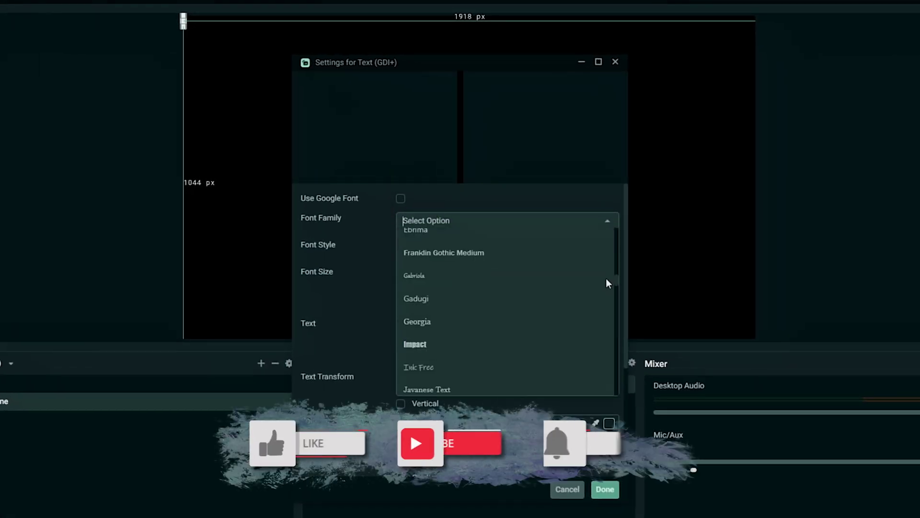
pyautogui.click(466, 348)
pyautogui.click(401, 200)
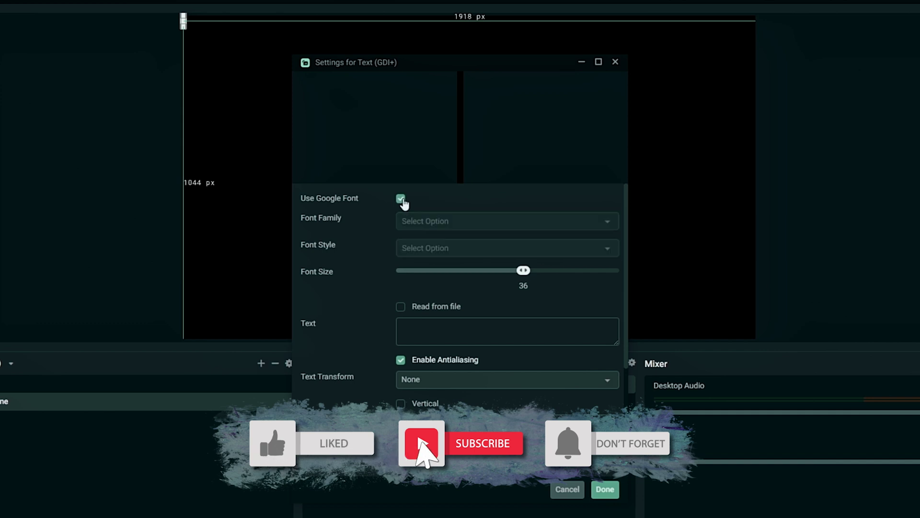
pyautogui.click(606, 223)
pyautogui.scroll(-15, 535, 375)
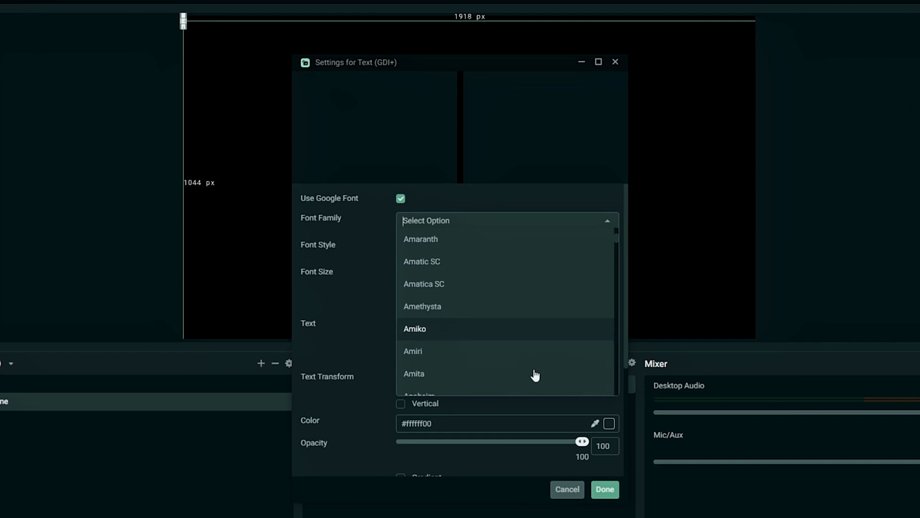
pyautogui.click(401, 198)
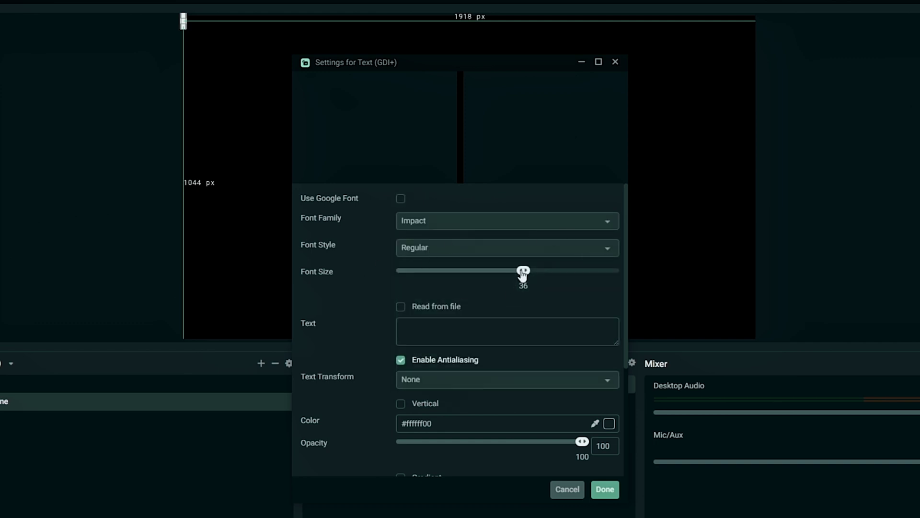
# Step: Enter the 'Latest Support' message about member names, subscribers, superchats and donations, transformed to uppercase
pyautogui.click(444, 324)
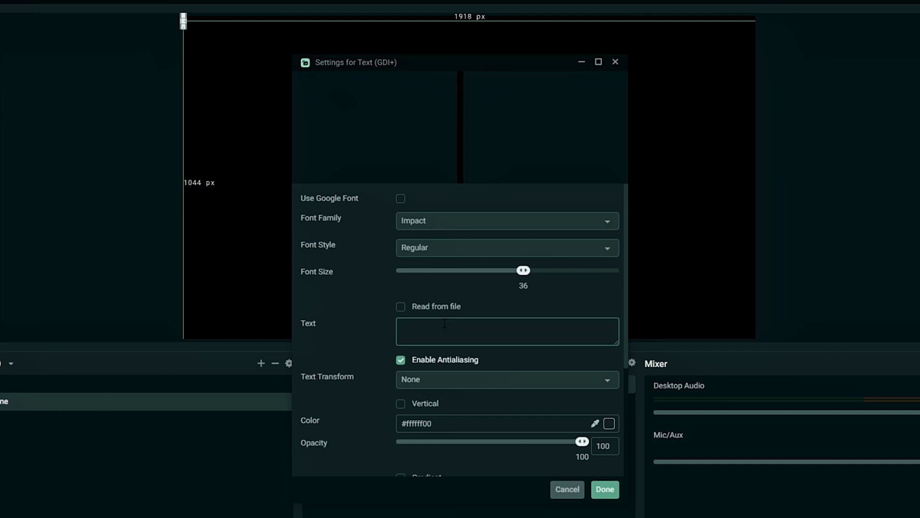
pyautogui.write('Latest Suppor')
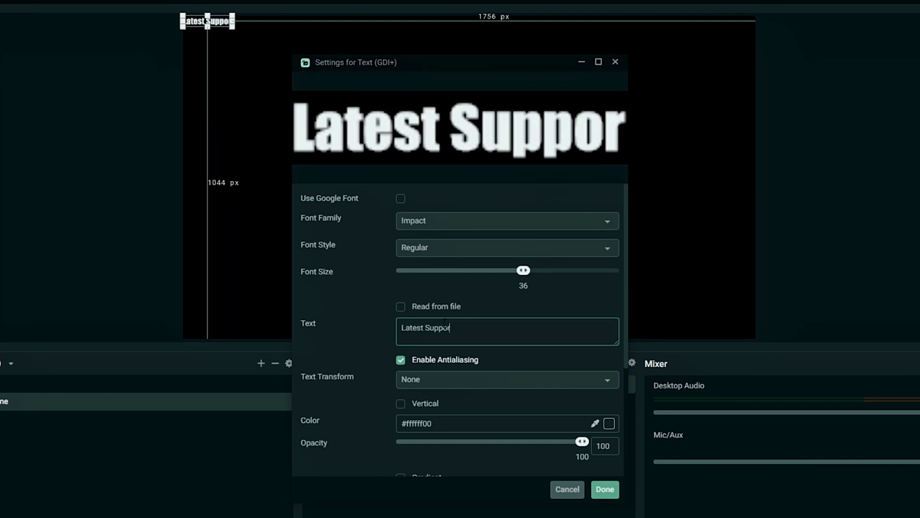
pyautogui.write('t: Put all the mem')
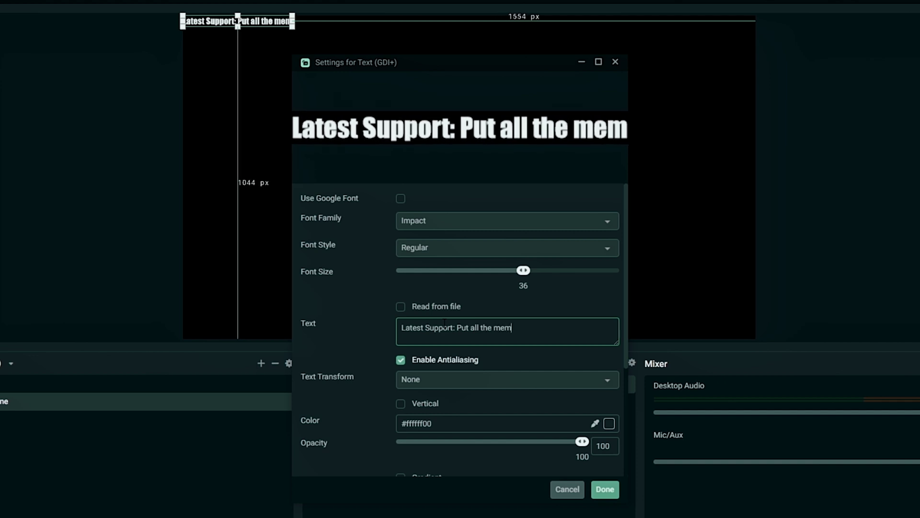
pyautogui.write('ber names here o')
pyautogui.press('BackSpace')
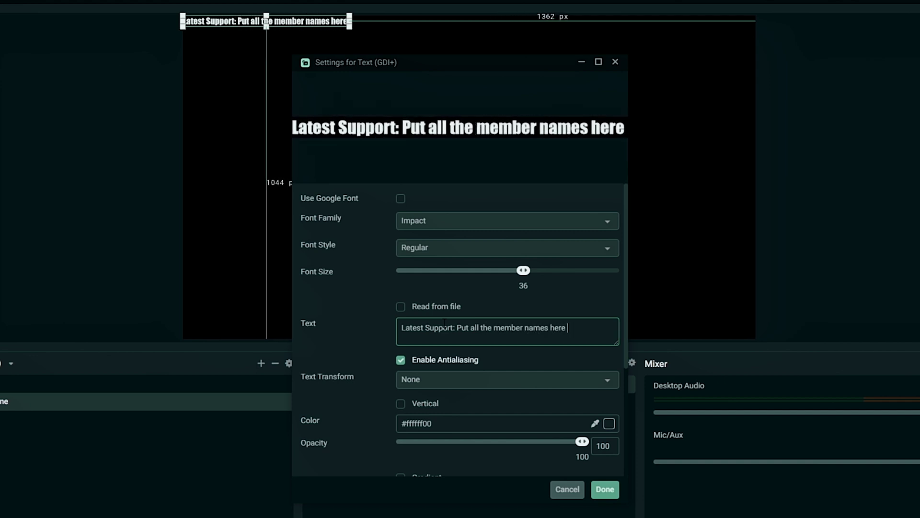
pyautogui.write('or add lates')
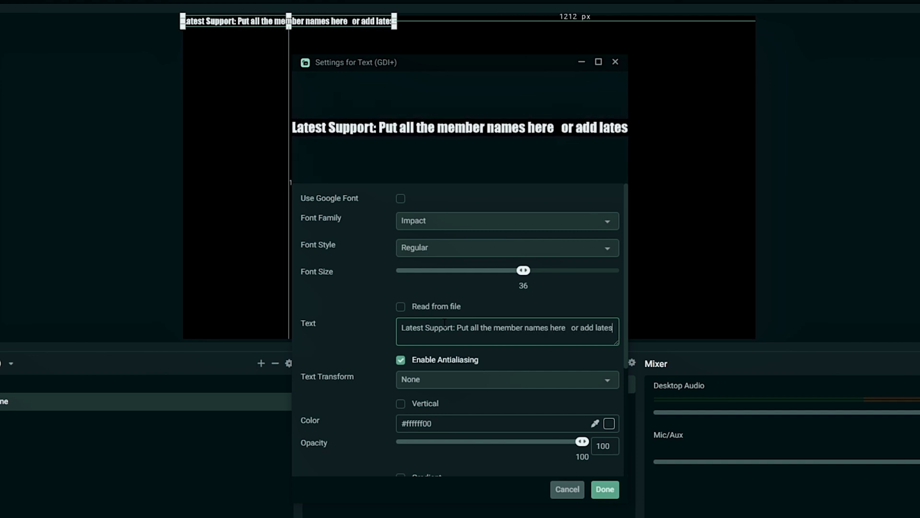
pyautogui.write('t subscribers  superc')
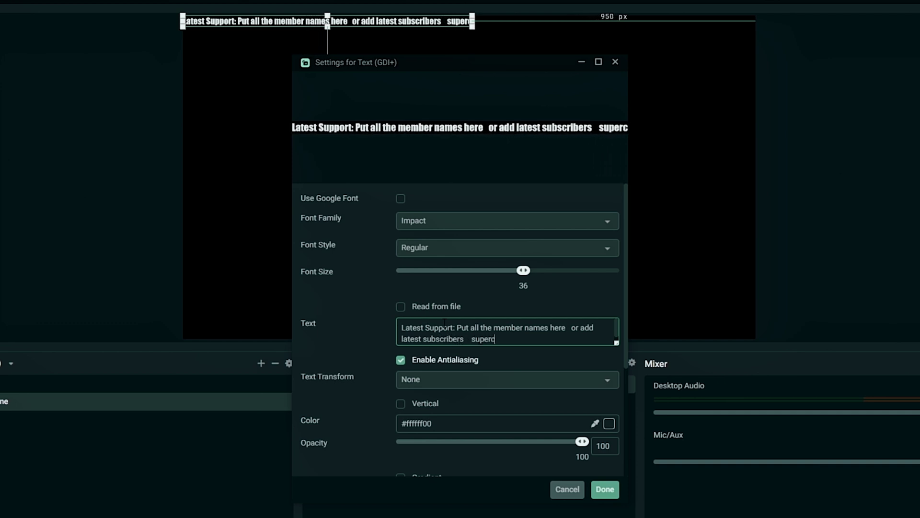
pyautogui.write('hats  dontaions')
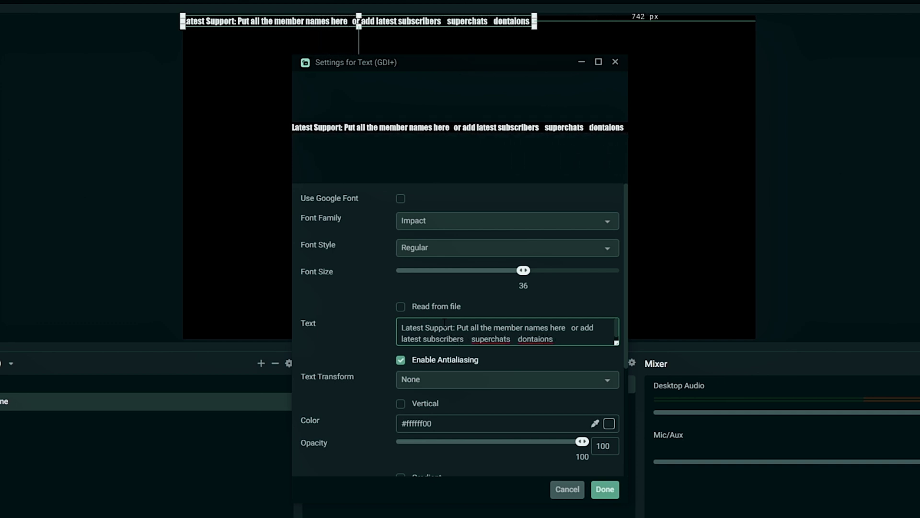
pyautogui.write('  or anything else you can think of.')
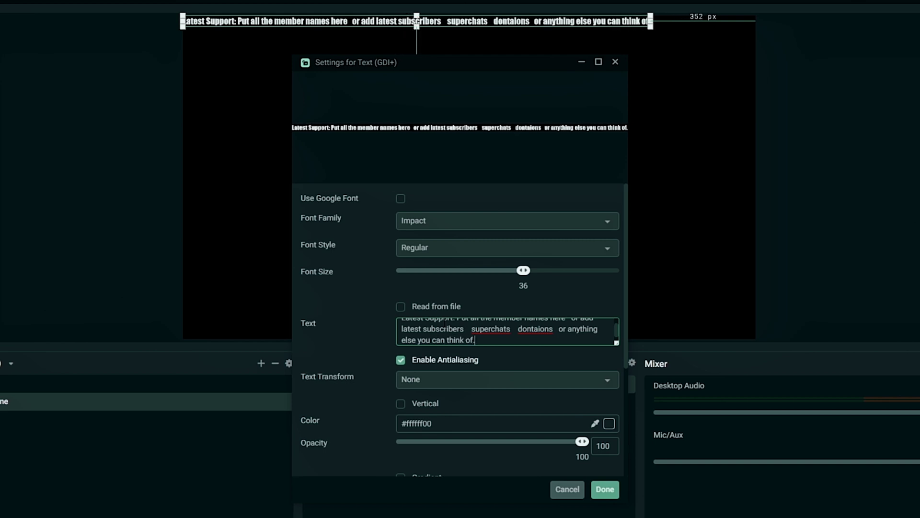
pyautogui.press('BackSpace')
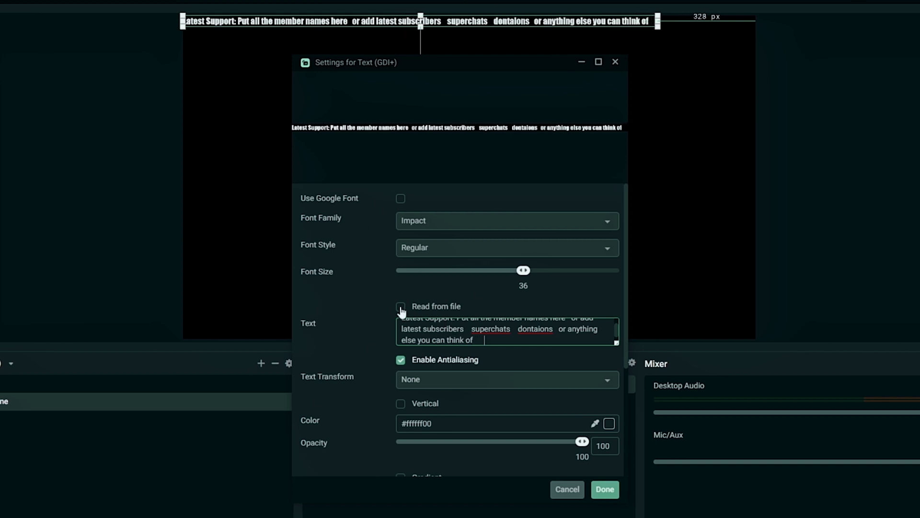
pyautogui.click(400, 307)
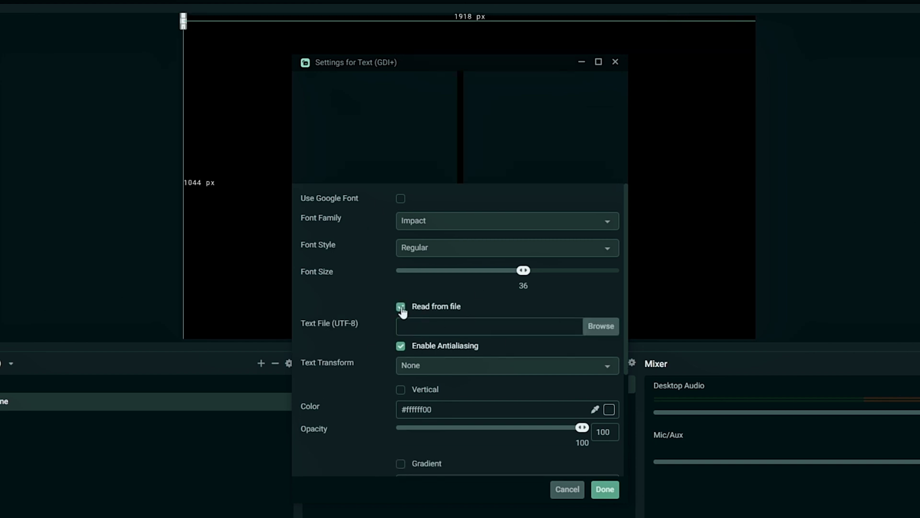
pyautogui.click(401, 306)
pyautogui.click(609, 382)
pyautogui.click(472, 319)
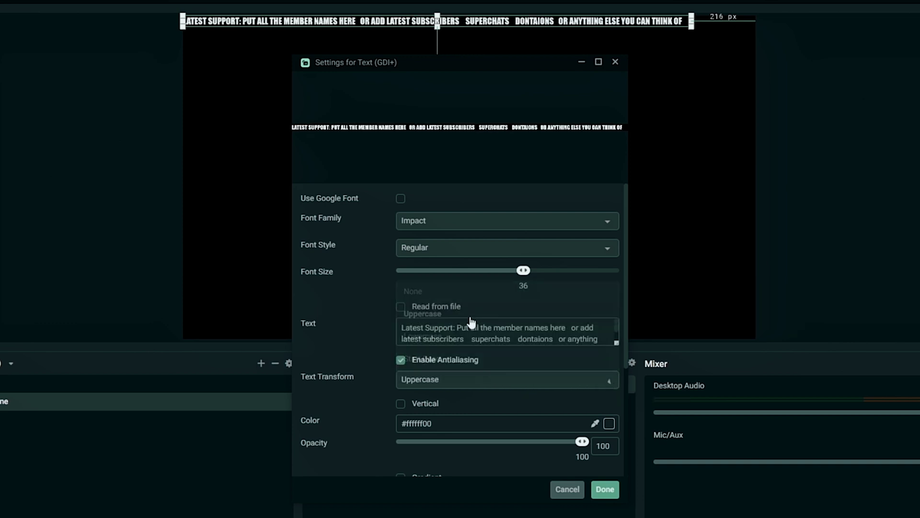
# Step: Colour the ticker text #005dff blue with a #e0c700 gold gradient
pyautogui.scroll(-5, 379, 331)
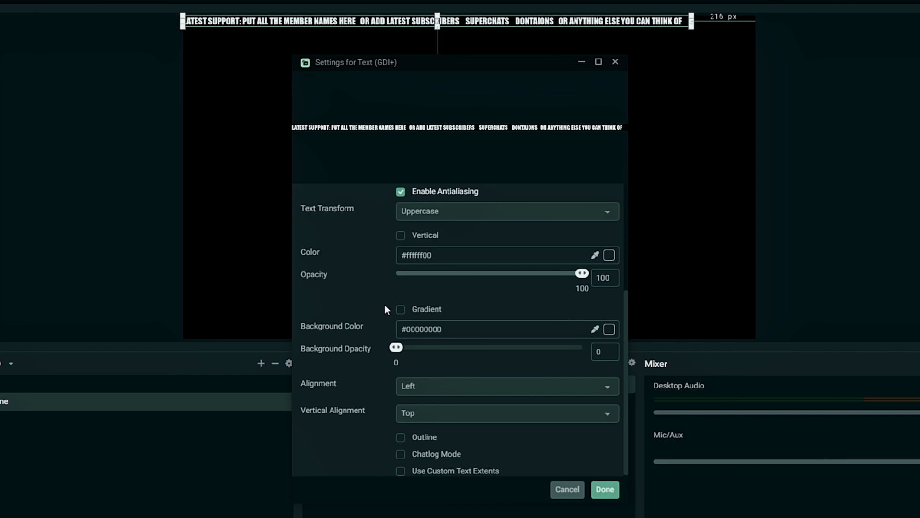
pyautogui.click(609, 255)
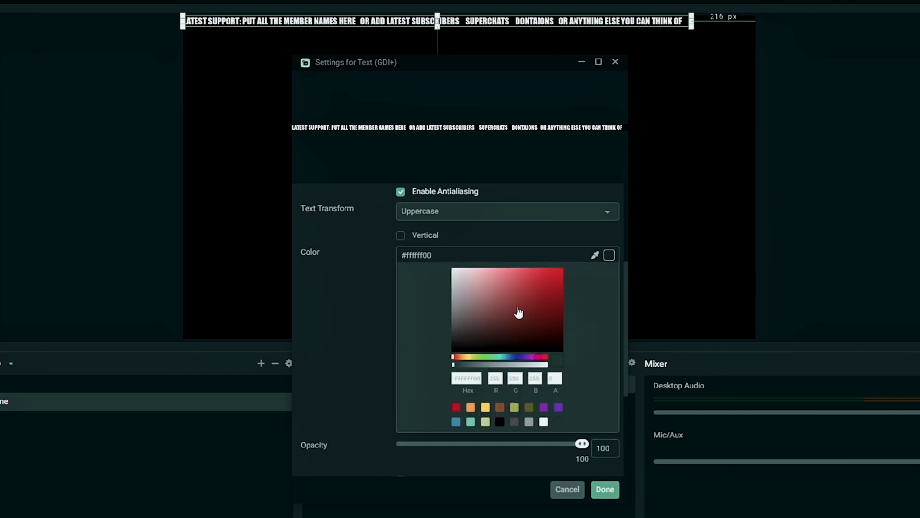
pyautogui.moveTo(503, 360); pyautogui.dragTo(512, 361)
pyautogui.moveTo(549, 304); pyautogui.dragTo(575, 266)
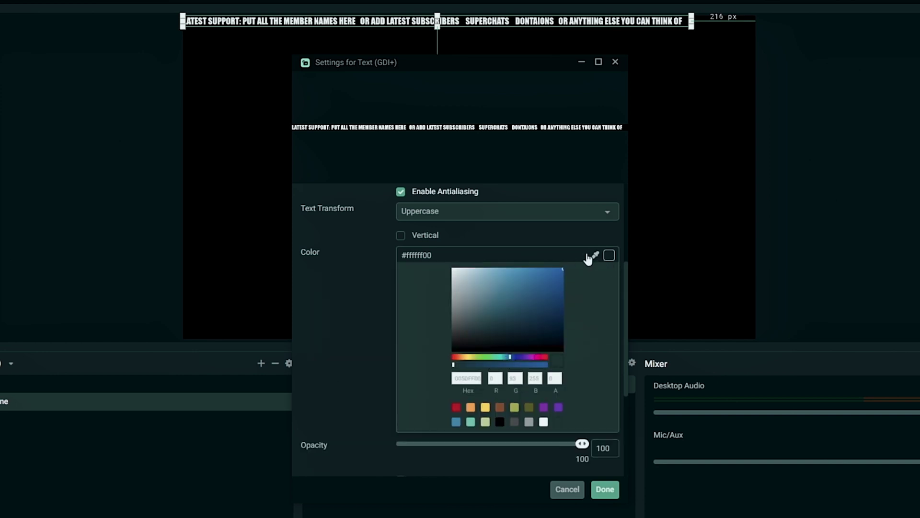
pyautogui.click(609, 258)
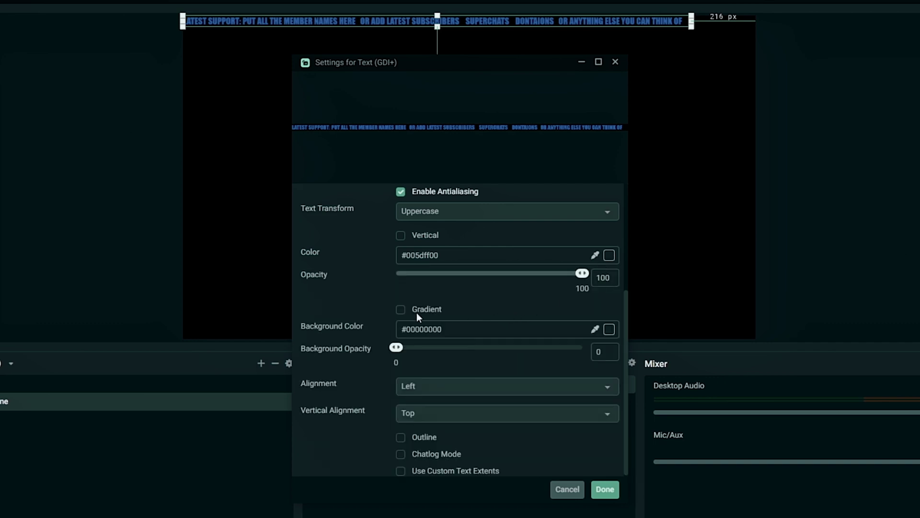
pyautogui.click(401, 310)
pyautogui.click(608, 329)
pyautogui.click(468, 431)
pyautogui.click(561, 369)
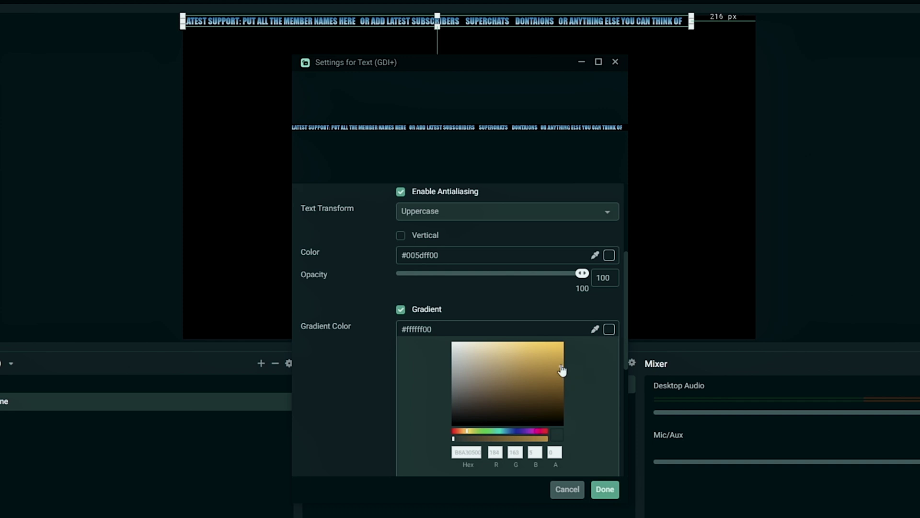
pyautogui.click(608, 329)
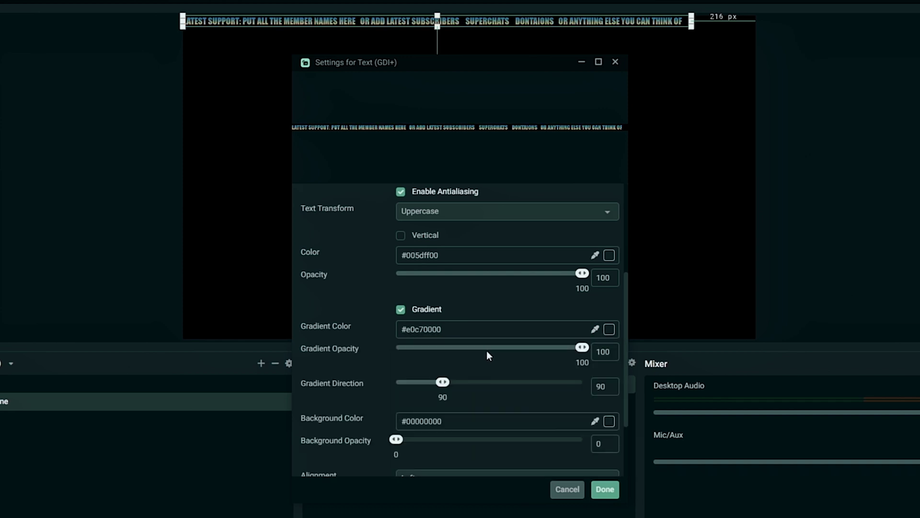
# Step: Add a size-4 outline to the ticker text and apply the settings
pyautogui.scroll(-3, 386, 362)
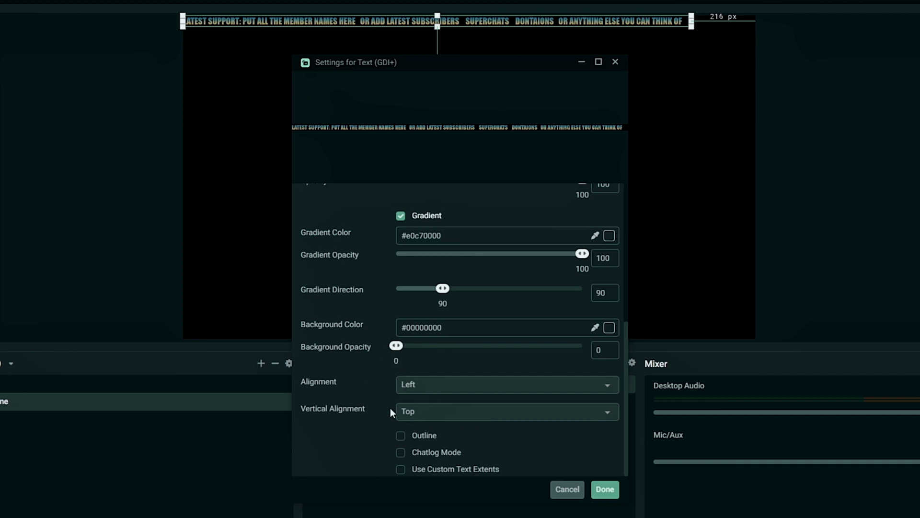
pyautogui.click(401, 436)
pyautogui.scroll(-3, 403, 417)
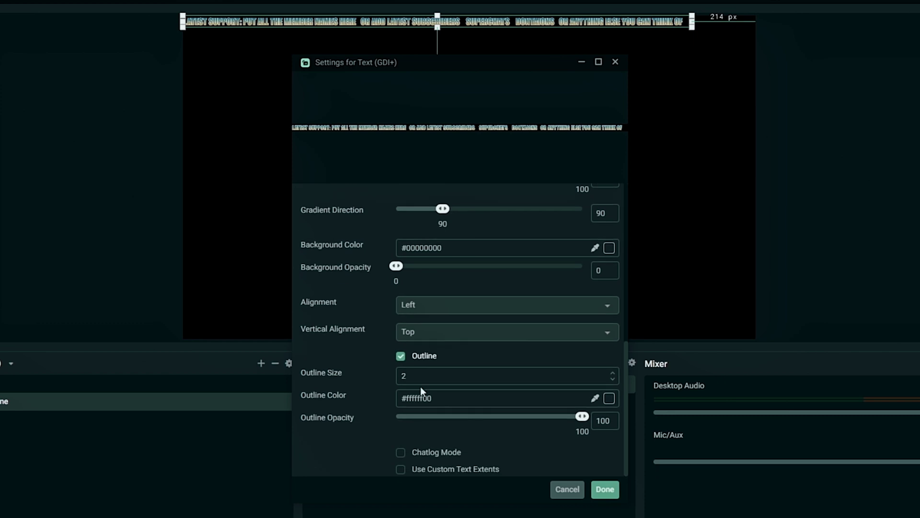
pyautogui.click(613, 373)
pyautogui.click(613, 374)
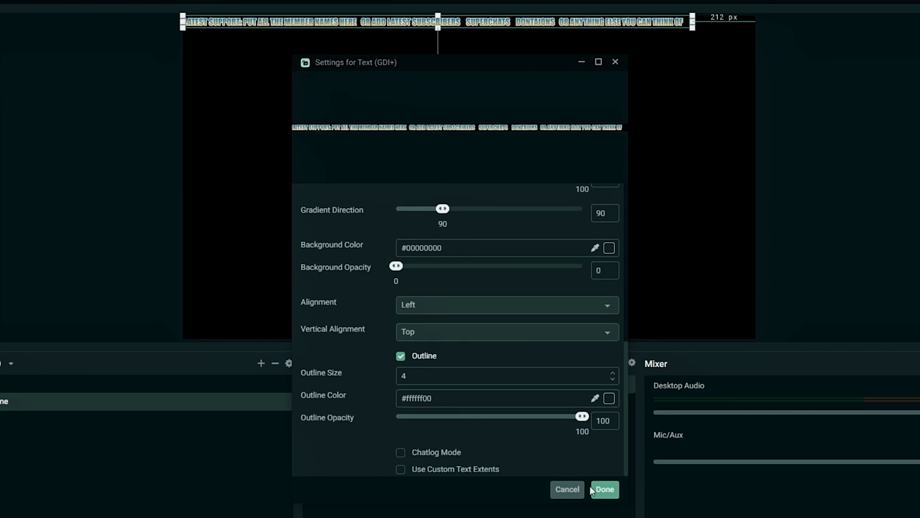
pyautogui.click(604, 488)
# Step: Attach a Scroll filter to the Scroll source with Horizontal Speed 73
pyautogui.rightClick(381, 388)
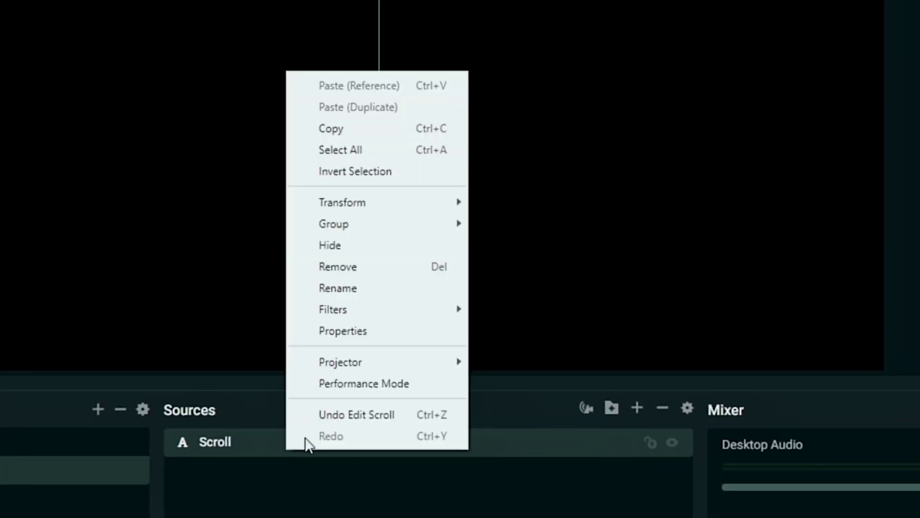
pyautogui.moveTo(360, 312)
pyautogui.click(511, 309)
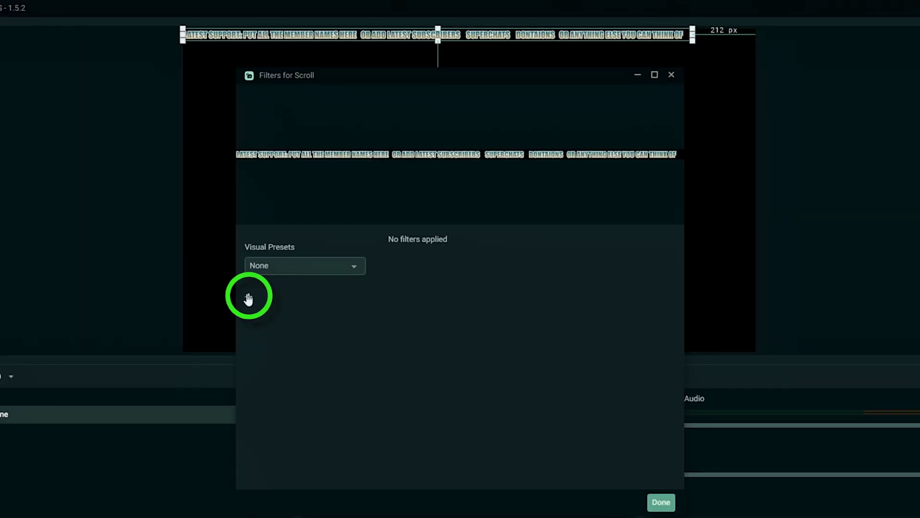
pyautogui.click(249, 298)
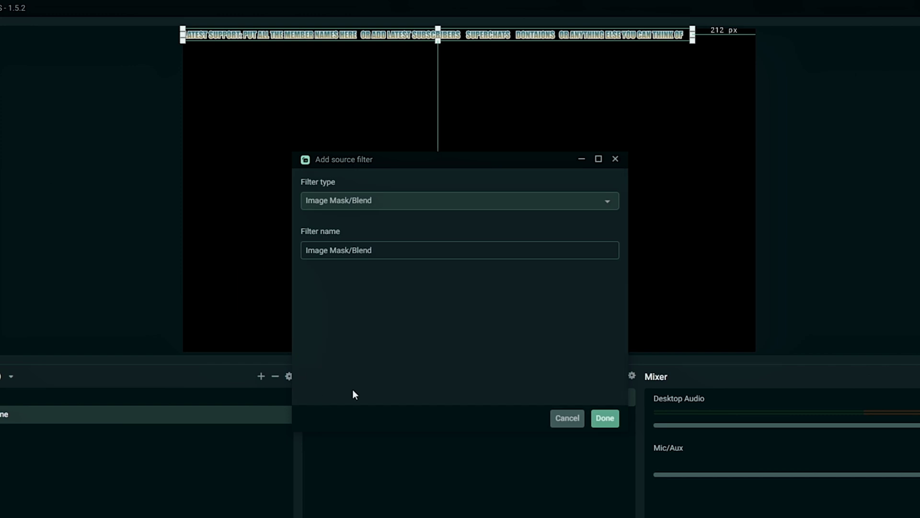
pyautogui.click(439, 201)
pyautogui.click(357, 310)
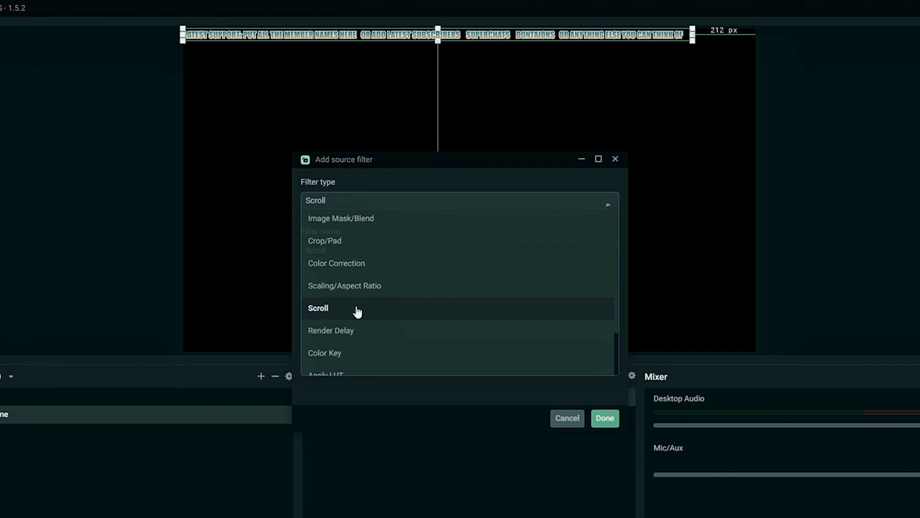
pyautogui.click(605, 419)
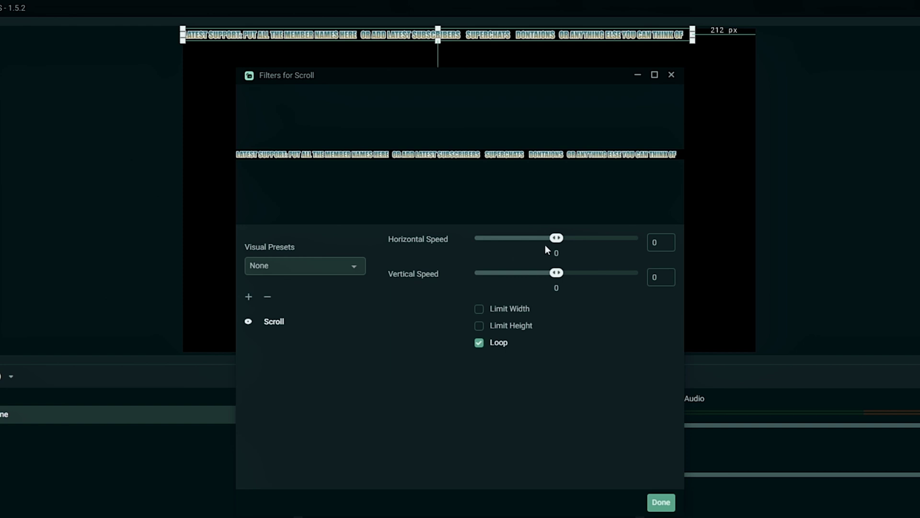
pyautogui.moveTo(557, 239); pyautogui.dragTo(569, 241)
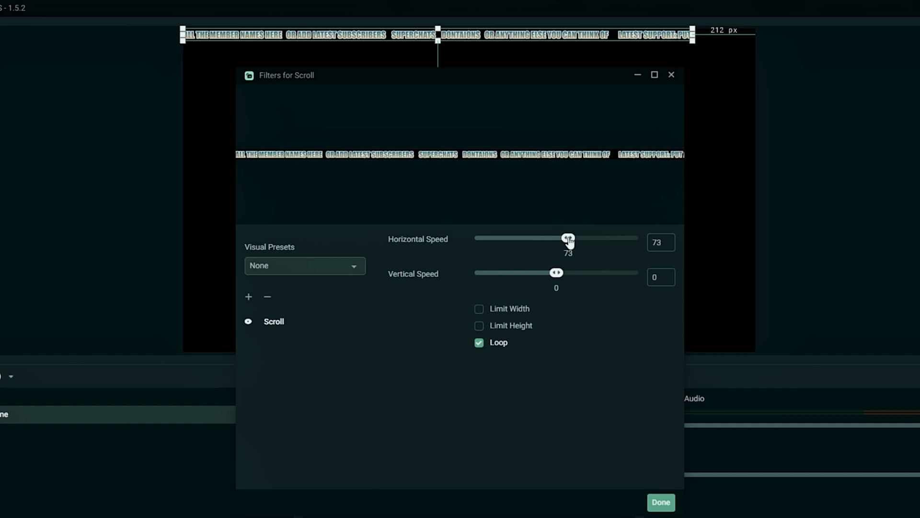
# Step: Move the ticker to the canvas bottom and size it to span the full canvas width
pyautogui.click(660, 502)
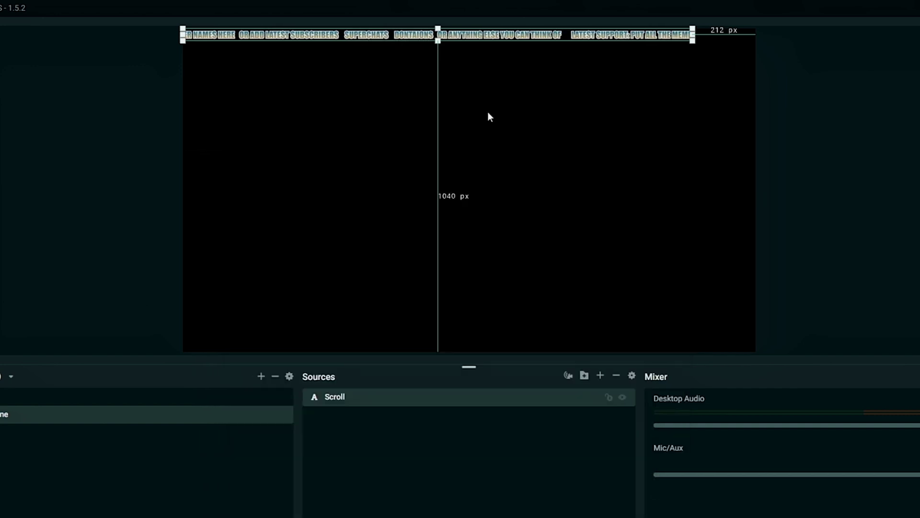
pyautogui.moveTo(469, 53); pyautogui.dragTo(468, 346)
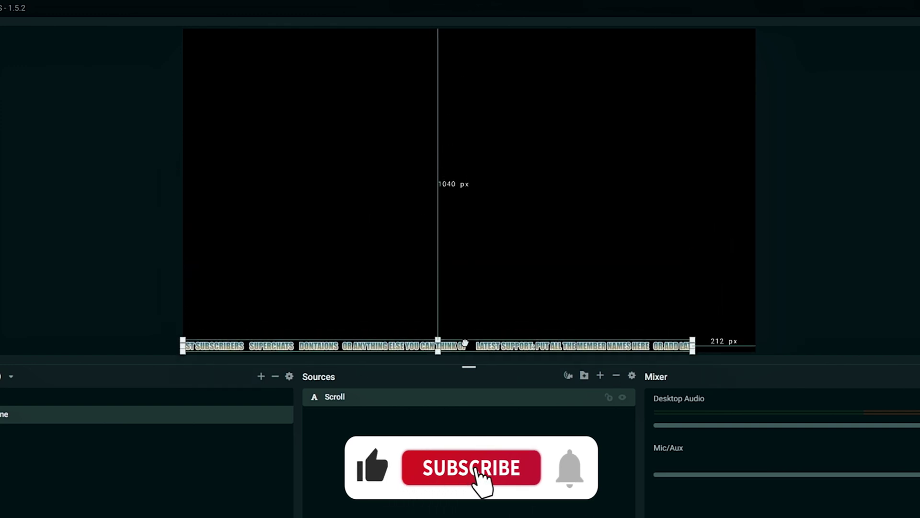
pyautogui.moveTo(695, 339); pyautogui.dragTo(708, 332)
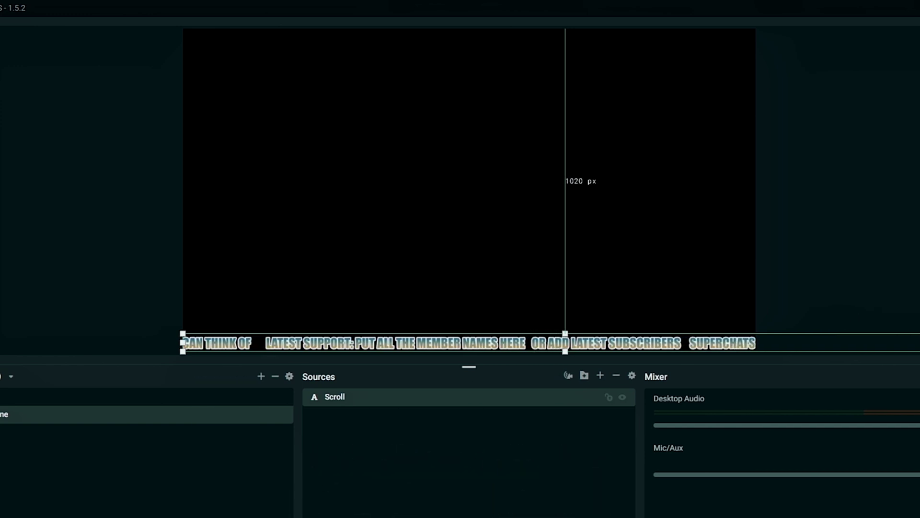
pyautogui.moveTo(919, 343); pyautogui.dragTo(755, 346)
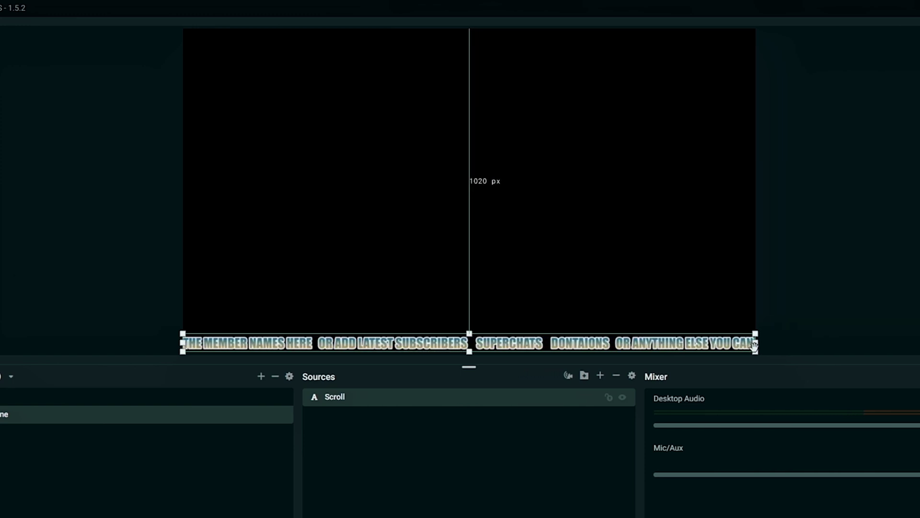